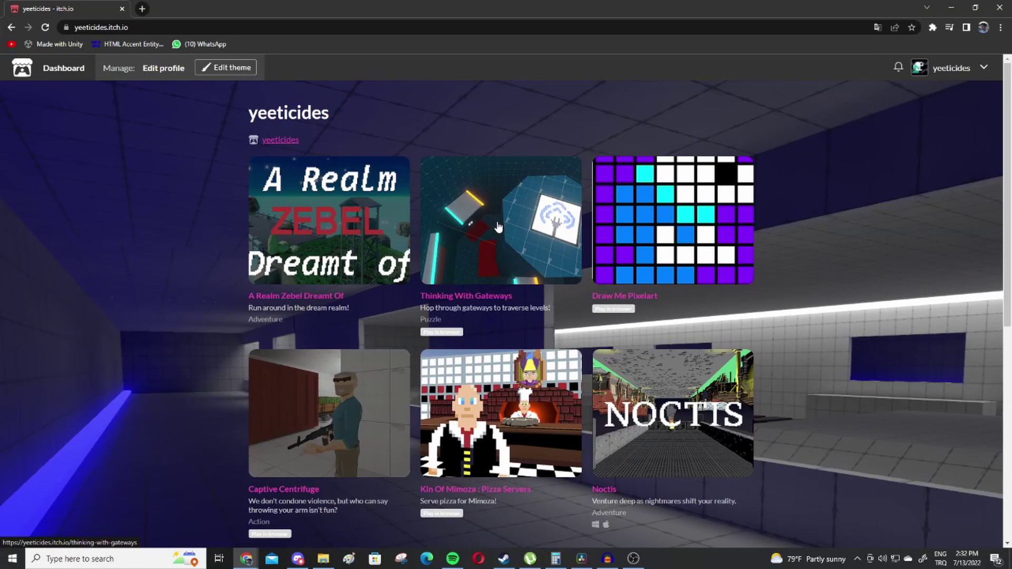
- Look over the published games on the itch.io creator profile page
left_click_drag(1008, 195, 1011, 414)
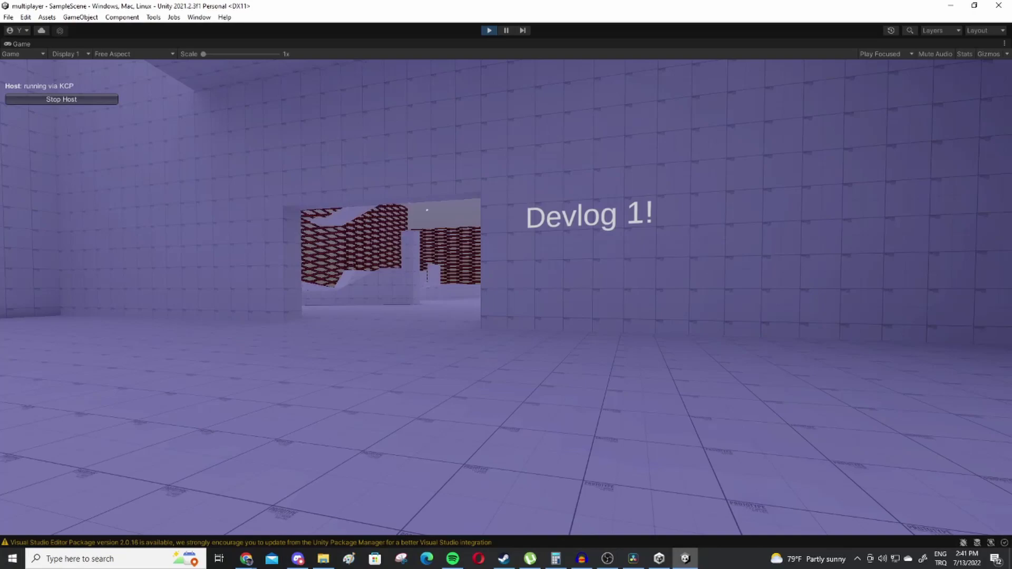
key("w")
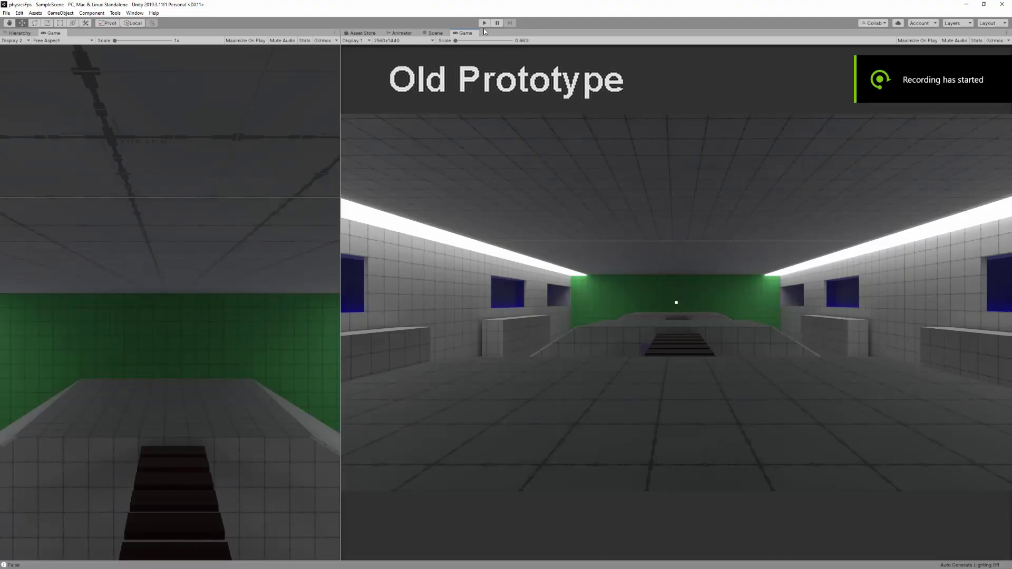
- Play-test the old physicsFps prototype, walking to the moving platform and operating its control pedestal to ride it up
left_click(485, 24)
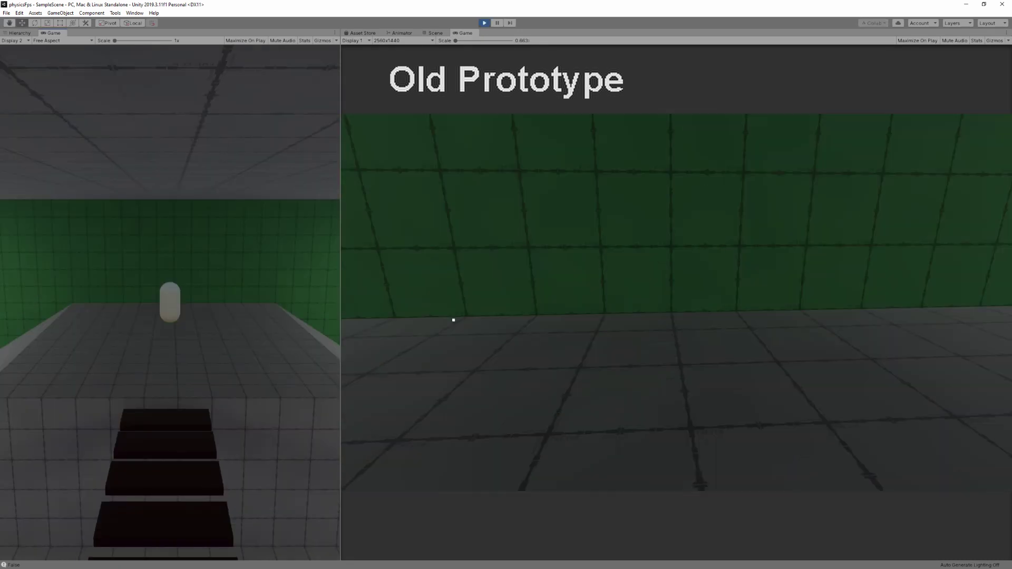
key("super")
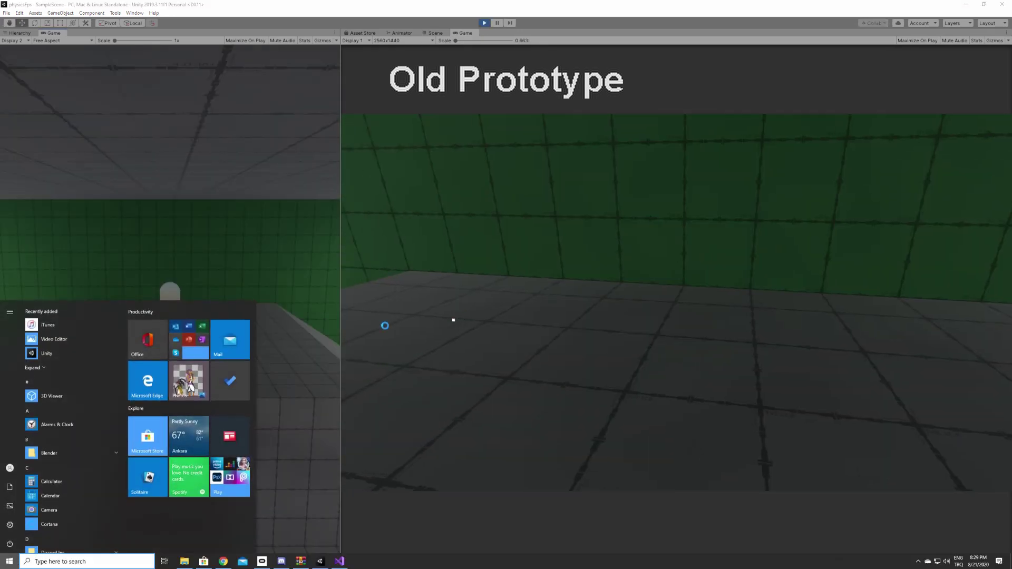
left_click(384, 325)
key("w")
key("w")
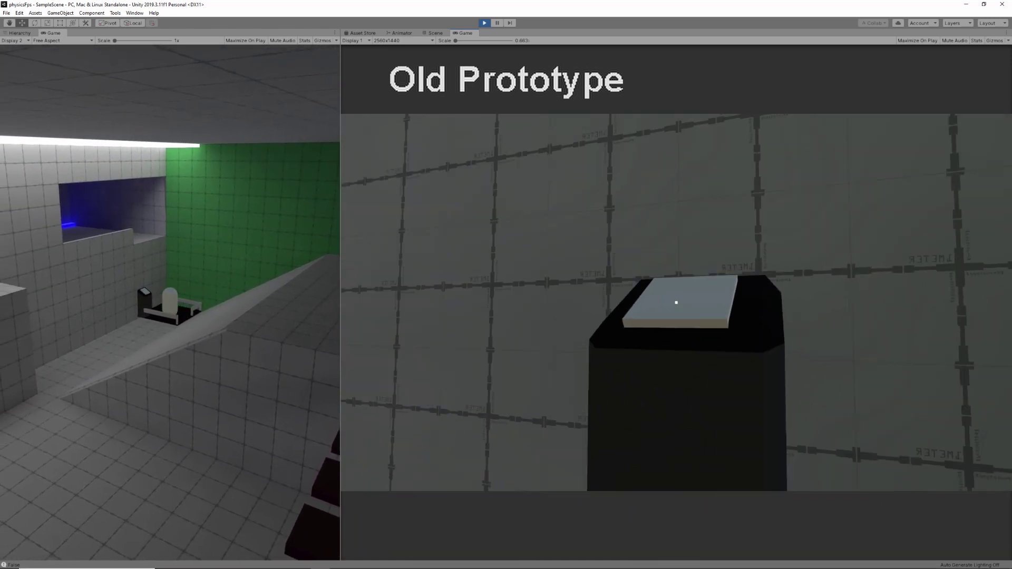
key("e")
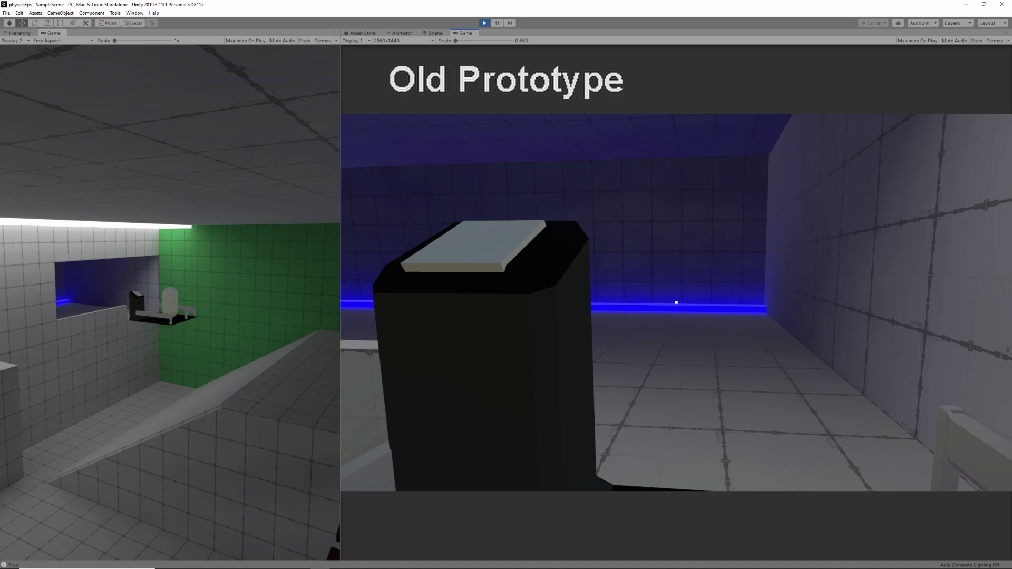
key("w")
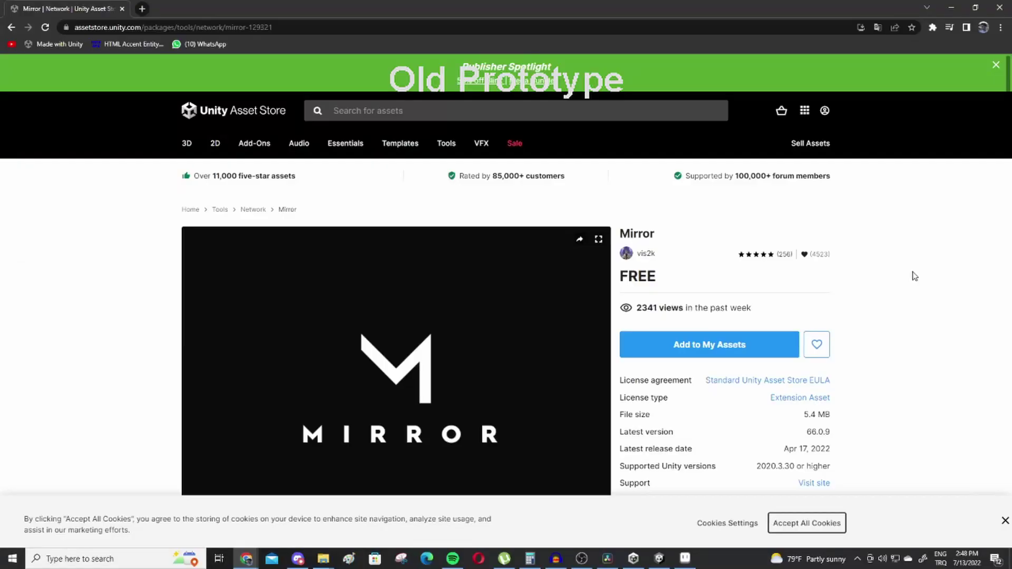
- Review the Mirror package page on the Unity Asset Store, including its second preview item and the overview text
scroll(915, 276, "down", 2)
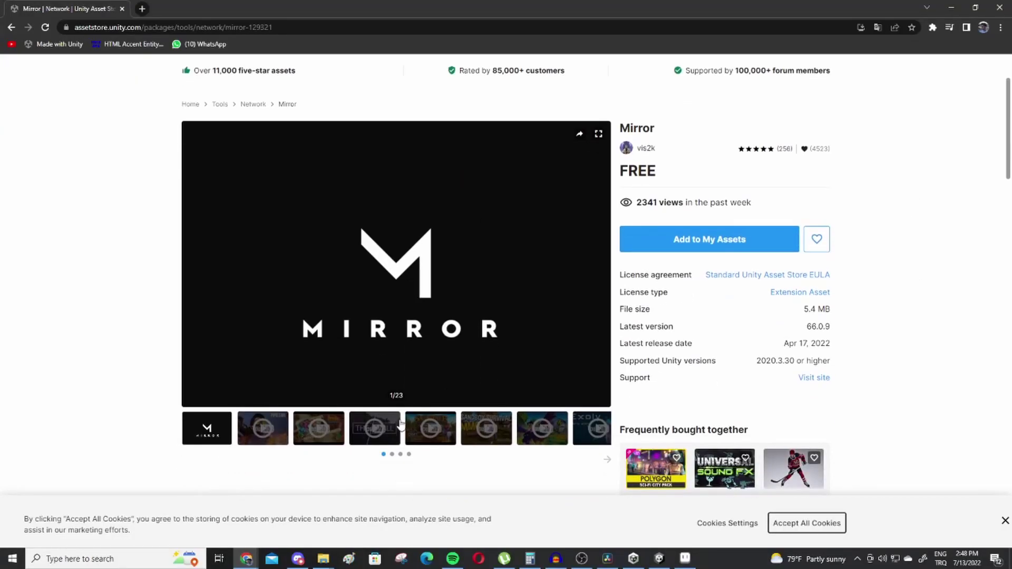
left_click(279, 432)
scroll(783, 337, "down", 5)
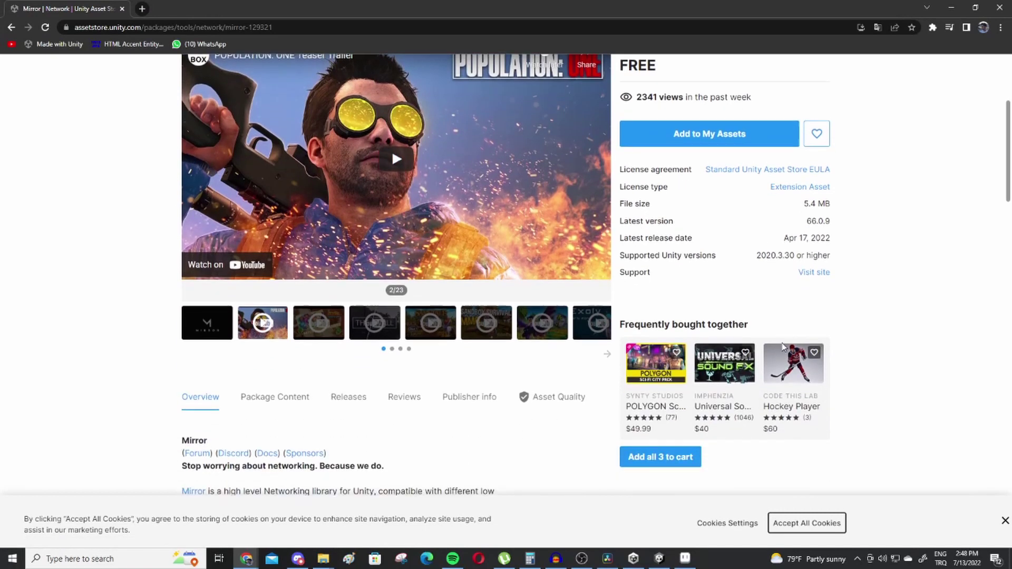
scroll(779, 364, "down", 3)
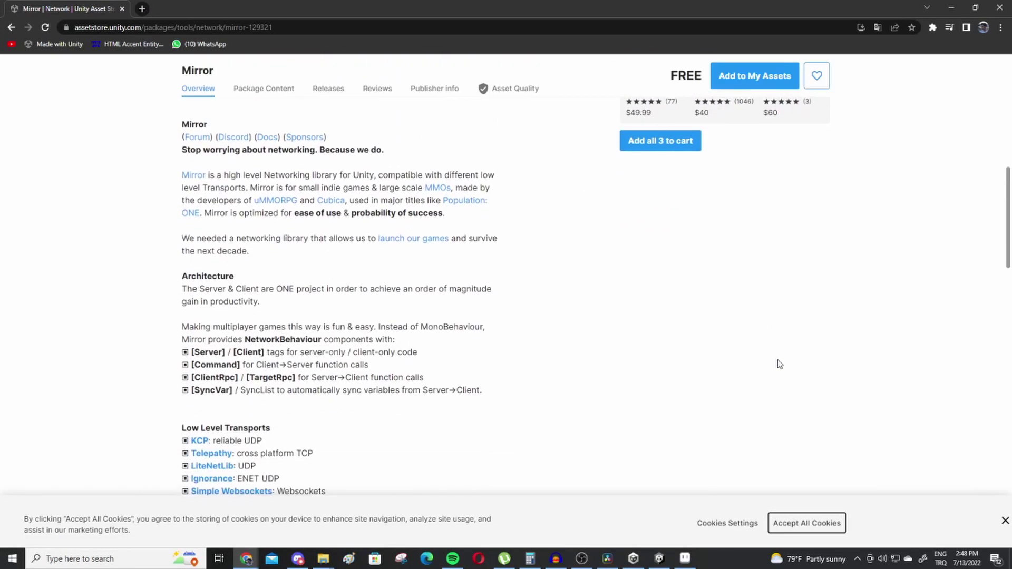
scroll(779, 364, "down", 1)
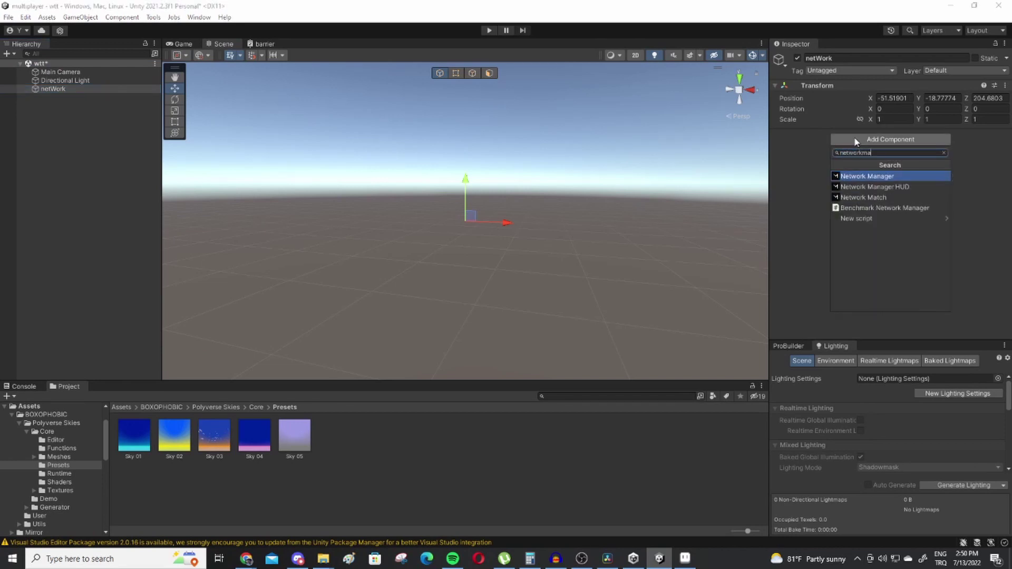
- Add a Network Manager component to the netWork object and apply the Sky 05 preset as the scene's skybox
key("Return")
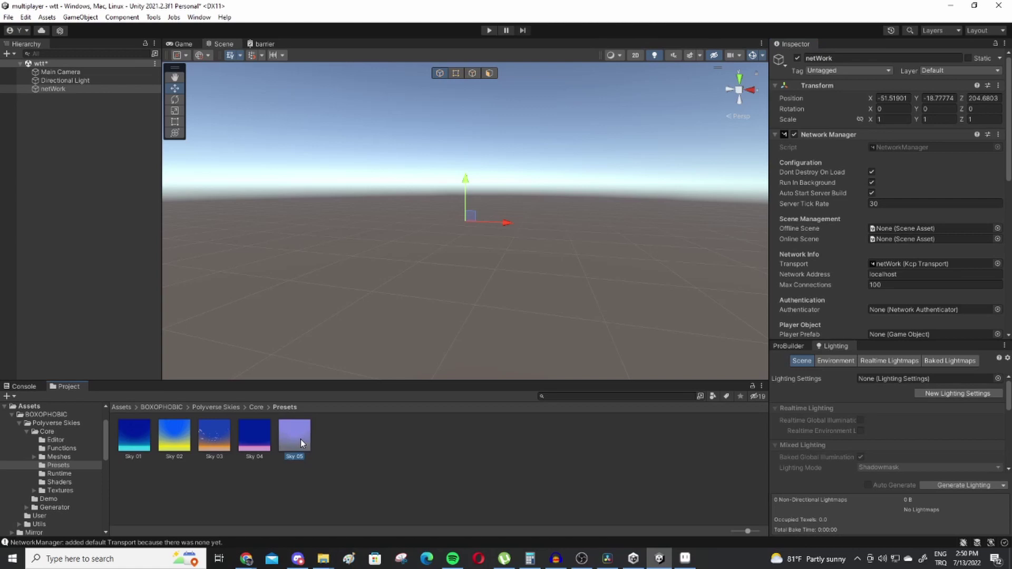
left_click_drag(301, 444, 341, 213)
right_click_drag(341, 213, 252, 194)
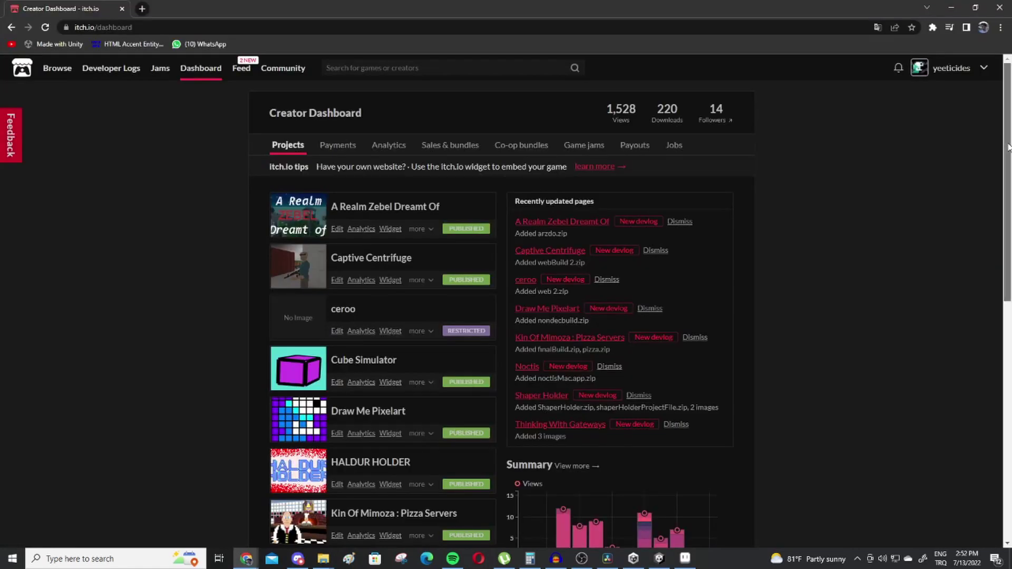
- Look through the project list on the itch.io Creator Dashboard
left_click_drag(1009, 148, 1006, 352)
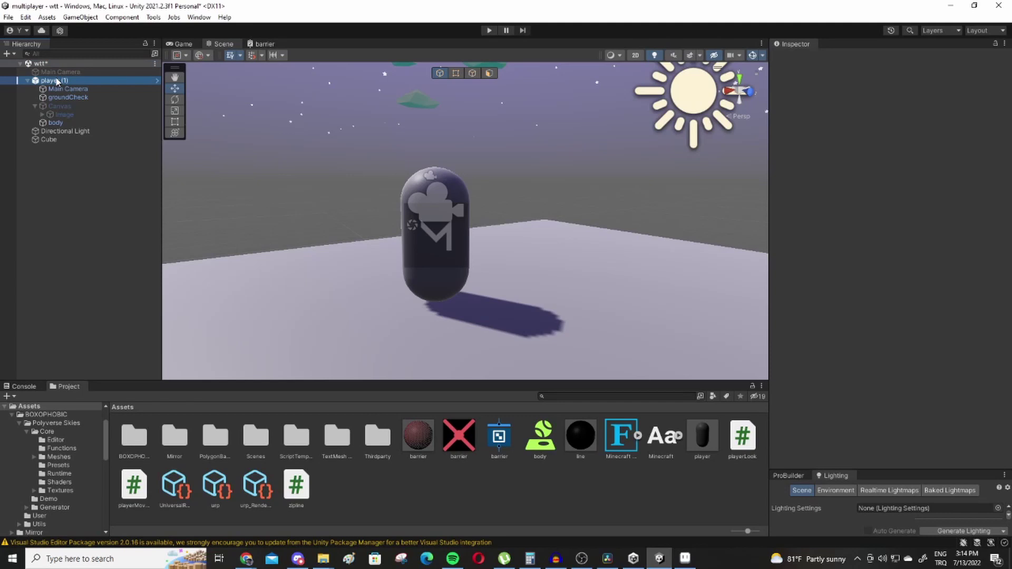
left_click_drag(1009, 131, 986, 350)
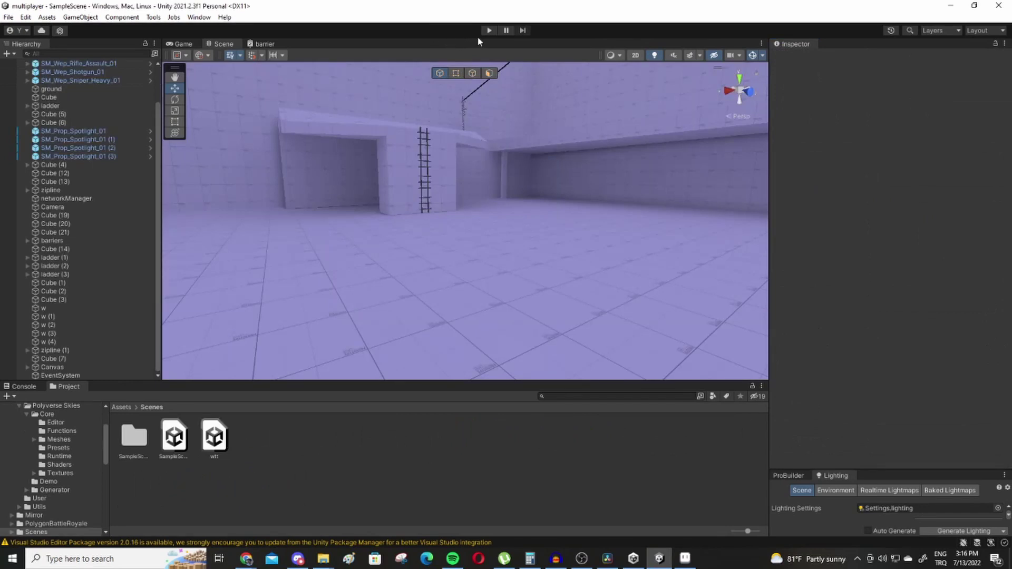
- Run SampleScene in play mode and start the multiplayer session as host
left_click(488, 31)
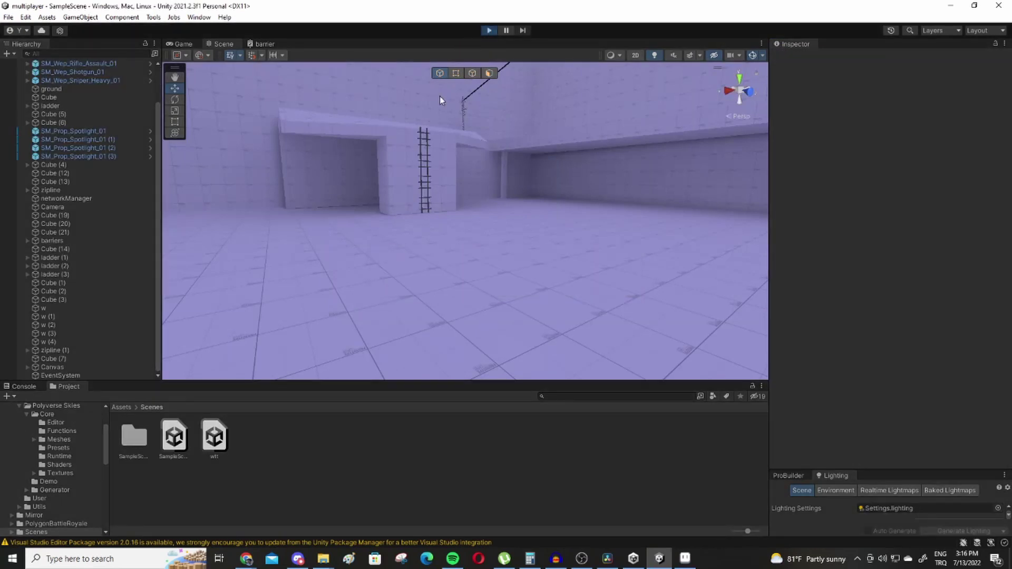
left_click(266, 86)
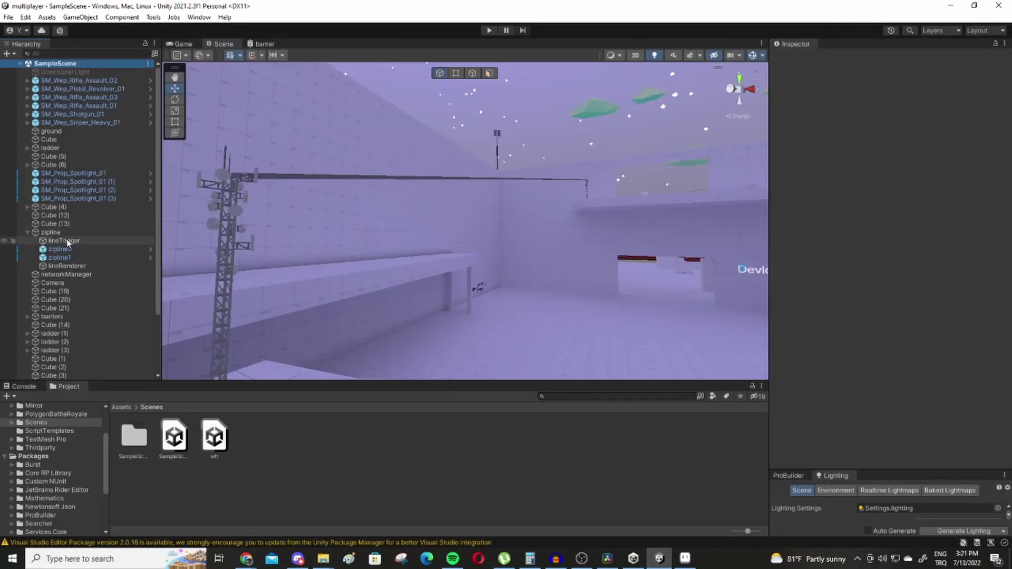
- Frame the zipline1 tower in the scene and walk the player toward the zipline in play mode
double_click(78, 258)
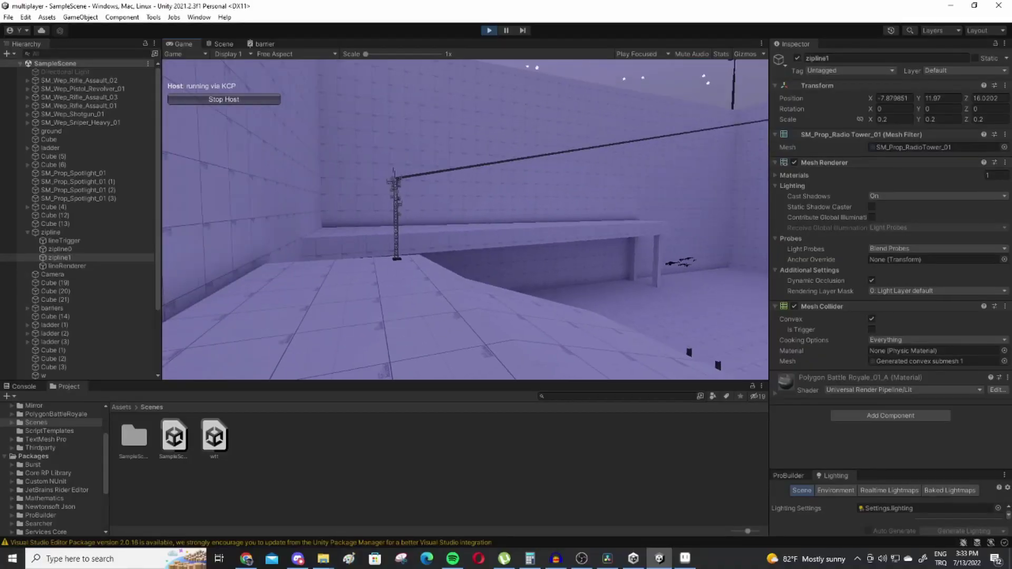
key("w")
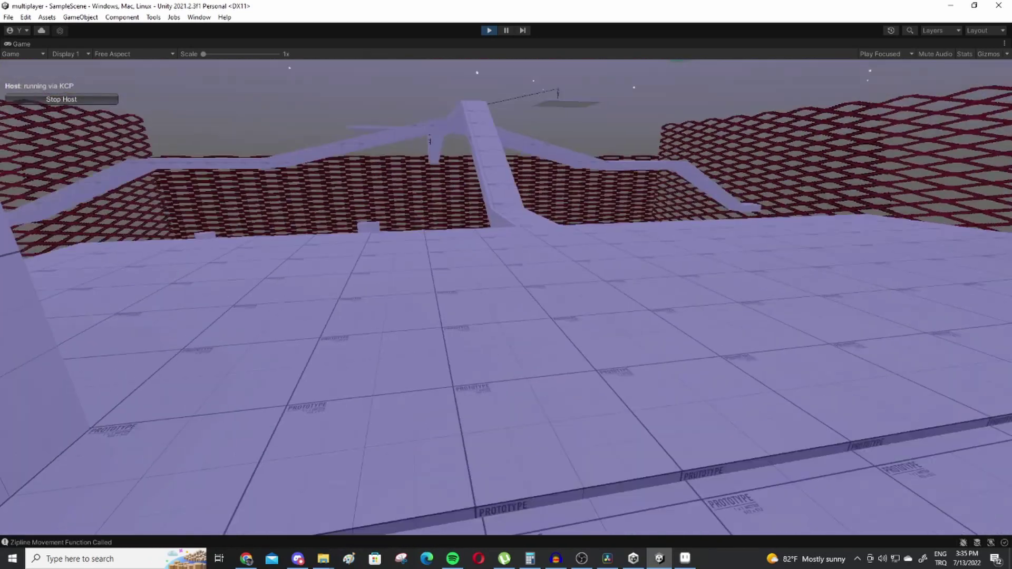
- Play-test the fenced outdoor area, running and jumping the player across the raised ramps and walkways
key("w")
key("space")
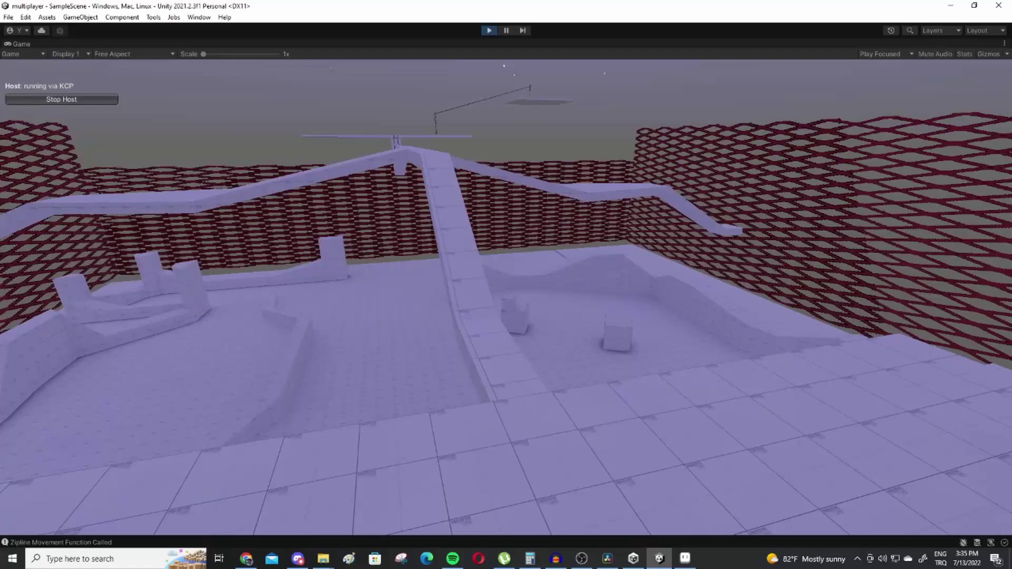
key("space")
key("w")
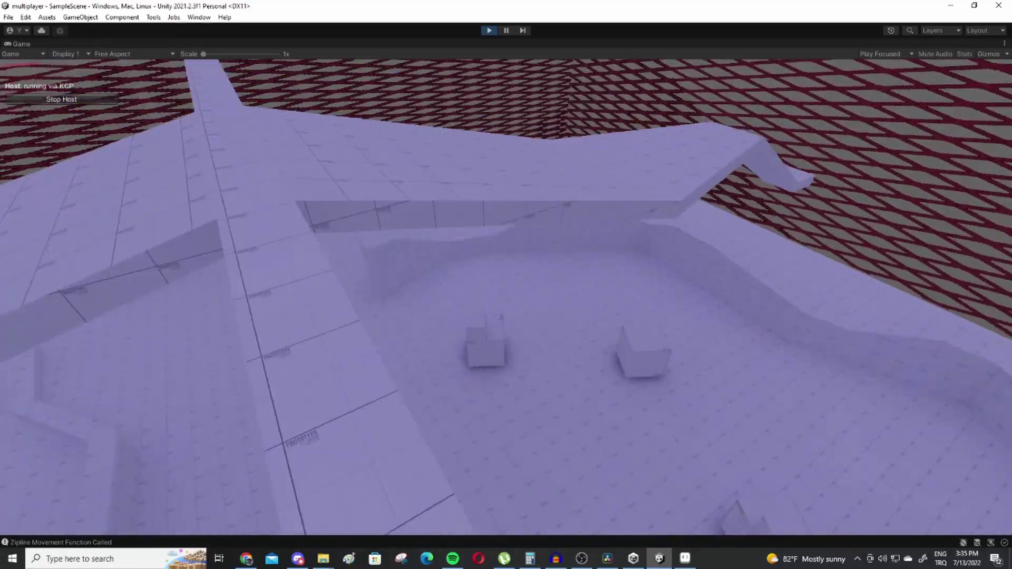
key("w")
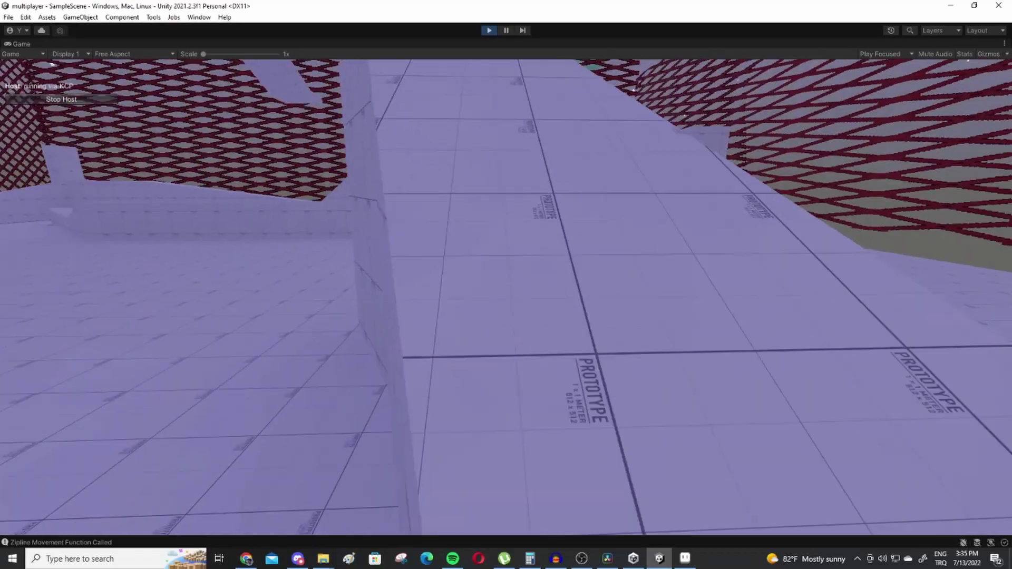
key("w")
key("w")
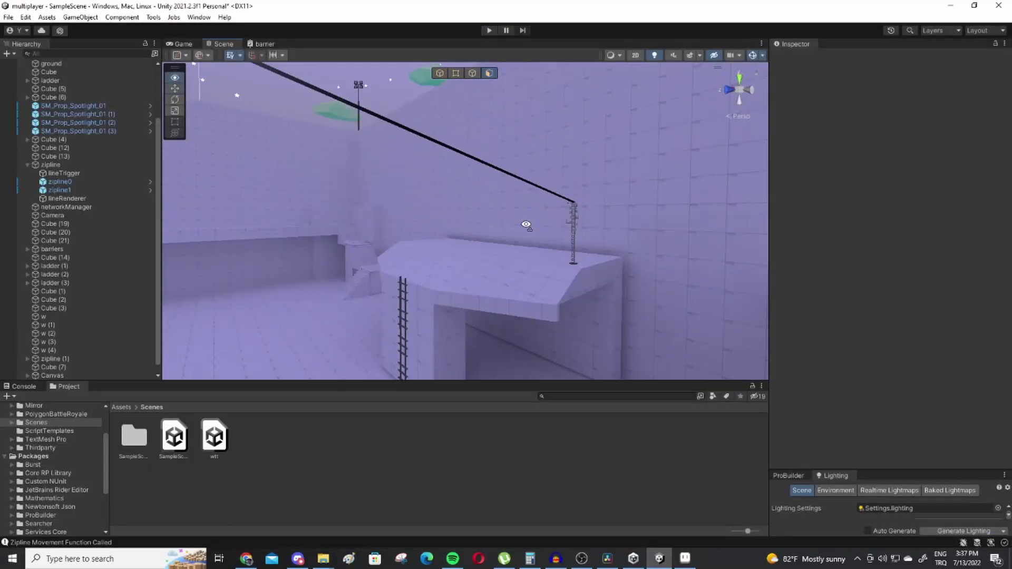
- Extend the end face of the ladder platform beside the zipline tower, giving it an object size of about 17 in X
left_click(590, 277)
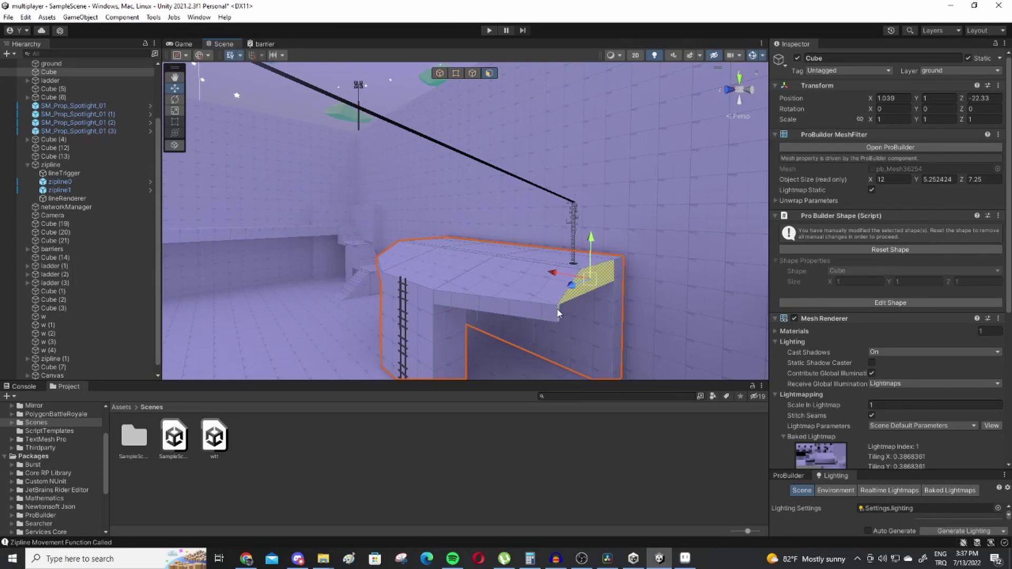
mouse_move(615, 276)
right_mouse_down()
mouse_move(611, 265)
mouse_move(633, 274)
right_mouse_up()
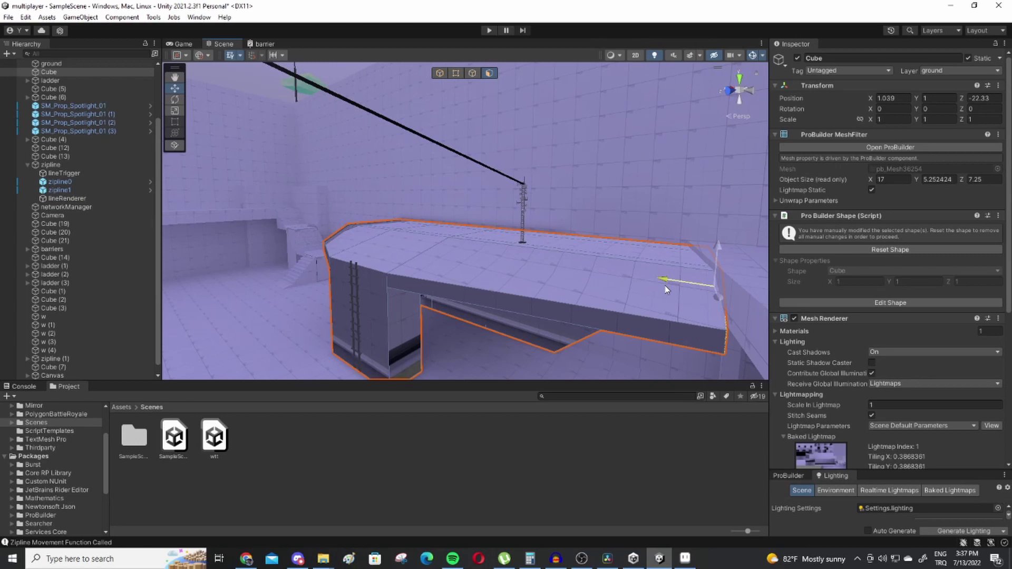
key("ctrl+z")
left_click_drag(666, 286, 639, 278)
right_click_drag(639, 279, 660, 290)
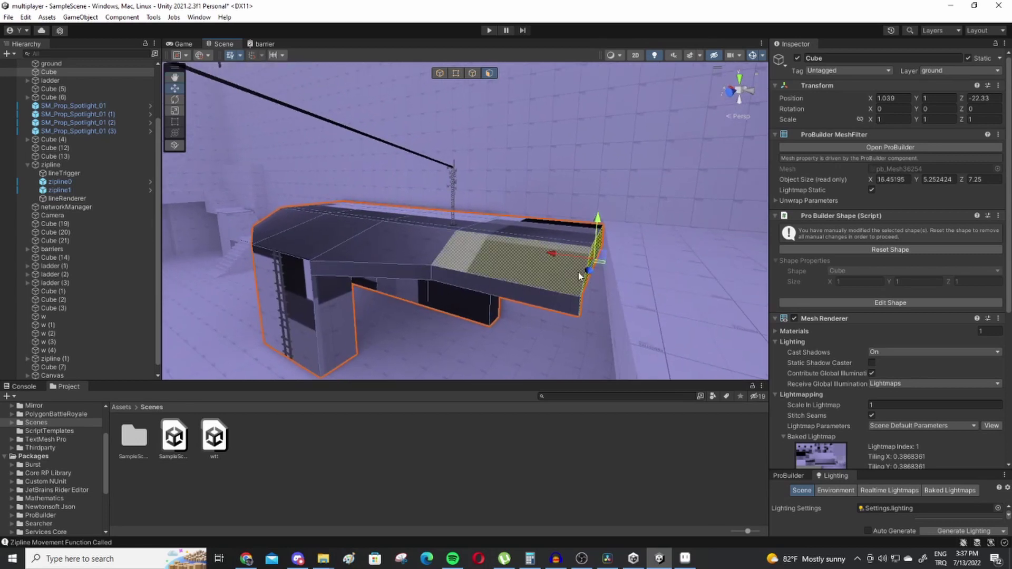
left_click_drag(587, 271, 609, 279)
key("w")
key("e")
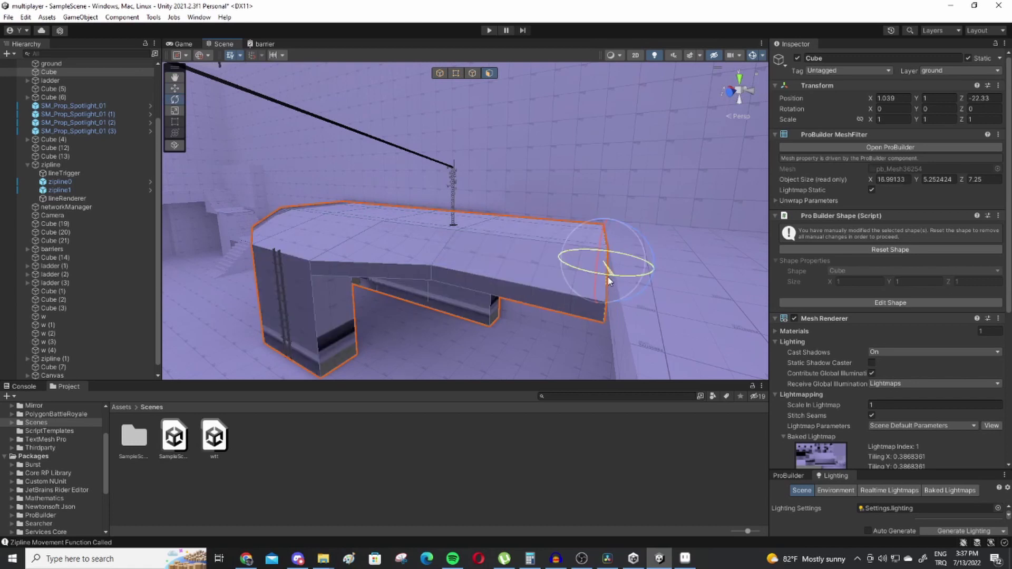
- Return to whole-object selection and move the low wall Cube (3) in the outdoor area along X to about -9.28
key("w")
key("d")
mouse_move(610, 278)
right_mouse_down()
mouse_move(628, 280)
mouse_move(625, 292)
right_mouse_up()
left_click(441, 74)
key("s")
right_click_drag(493, 174, 95, 156)
key("w")
left_click(335, 230)
key("w")
mouse_move(334, 231)
right_mouse_down()
mouse_move(351, 212)
mouse_move(387, 251)
mouse_move(348, 233)
right_mouse_up()
left_click(347, 232)
left_click_drag(428, 190, 439, 190)
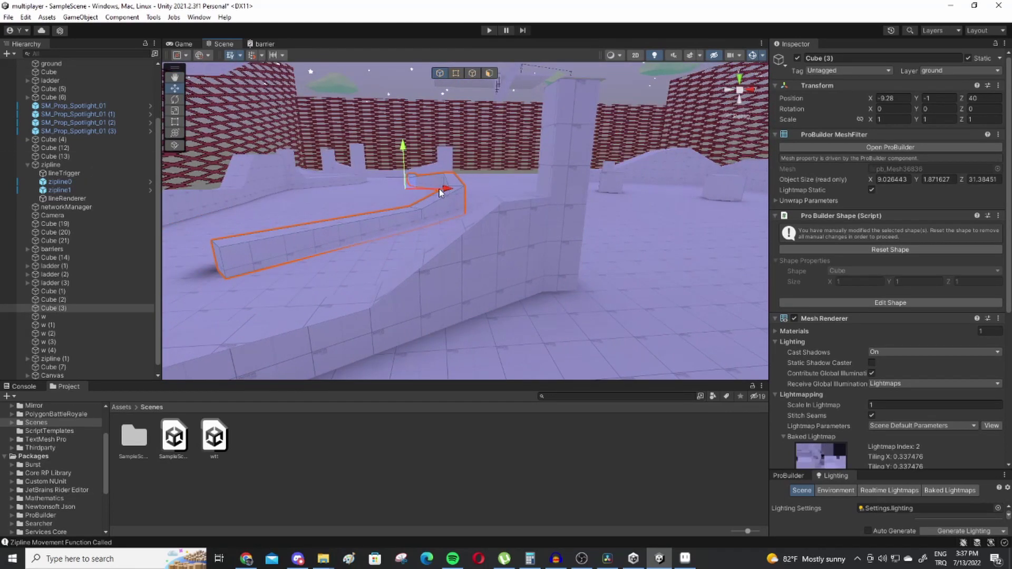
key("w")
right_click_drag(439, 190, 553, 211)
left_click(549, 205)
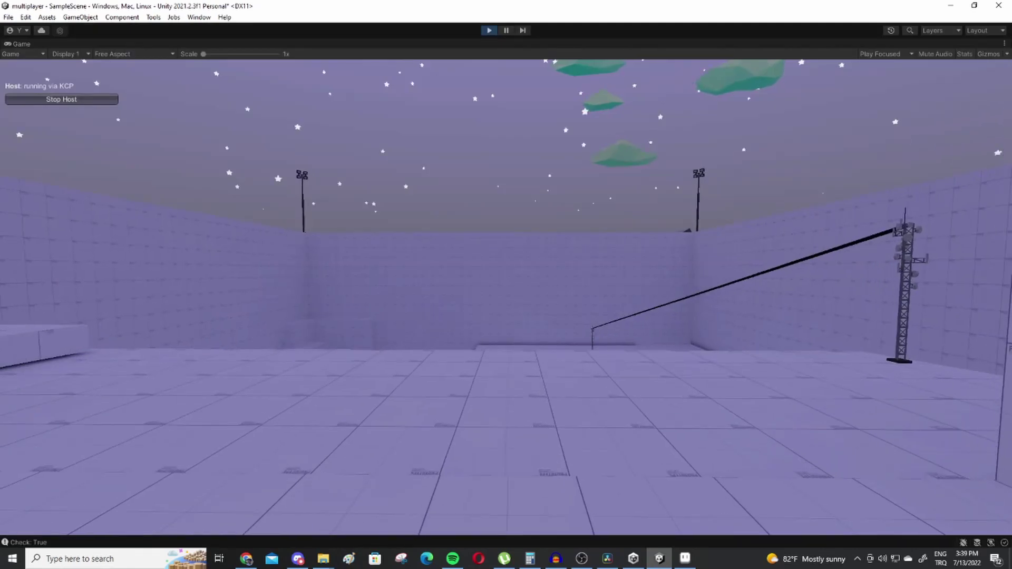
- Play-test the edited level, walking through the indoor hall to the outdoor area and climbing the wall ladder
key("w")
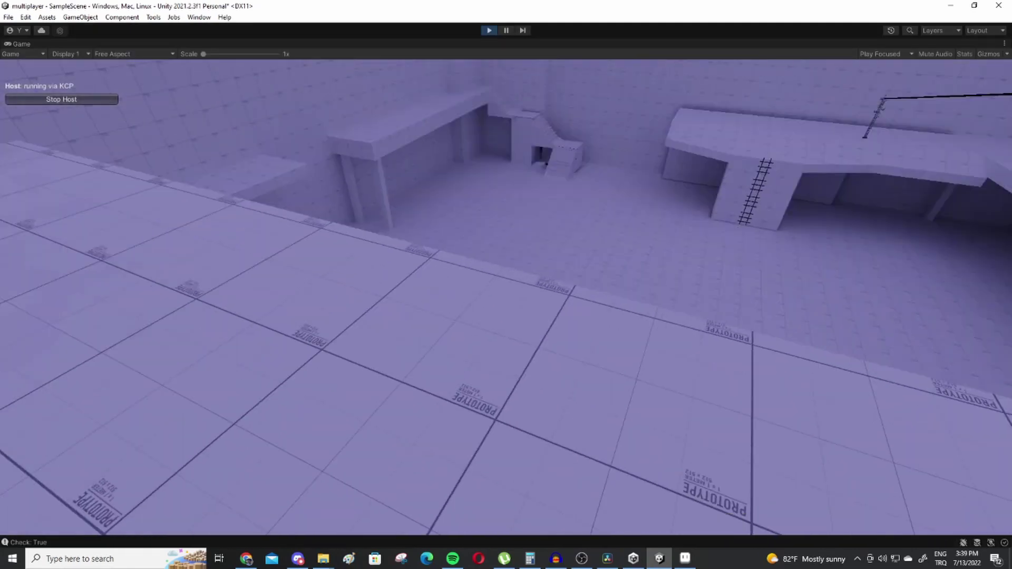
key("w")
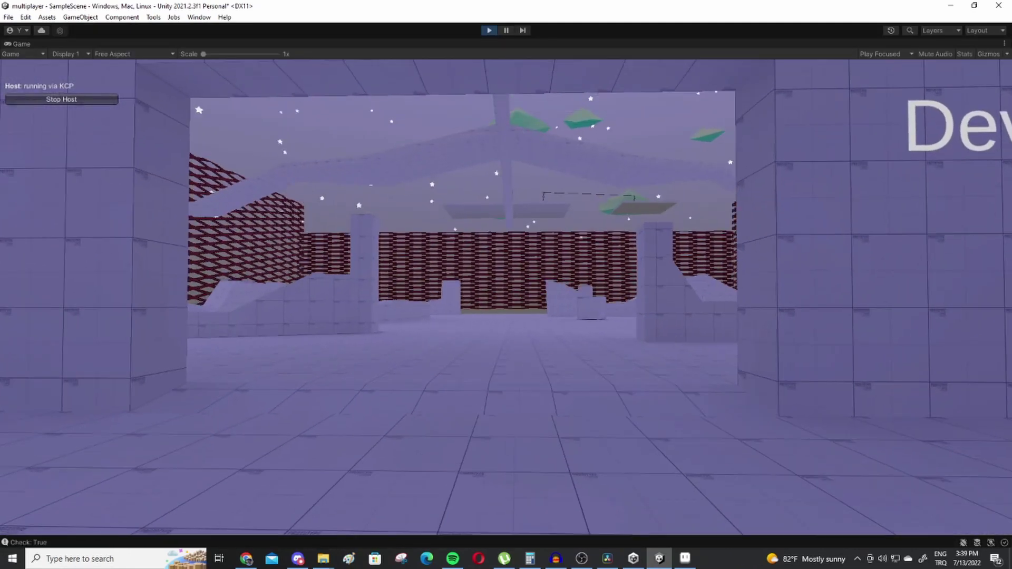
key("w")
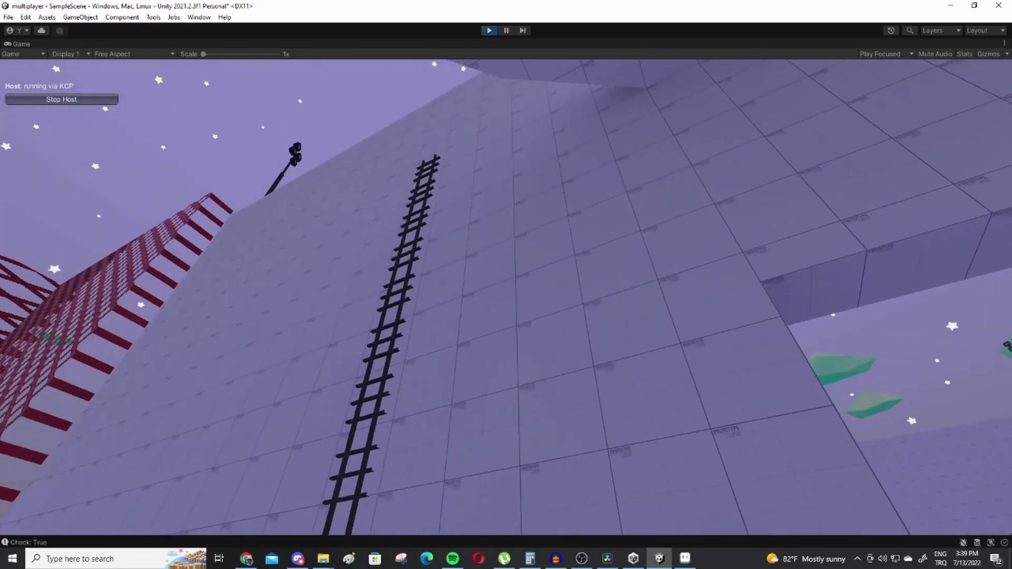
key("w")
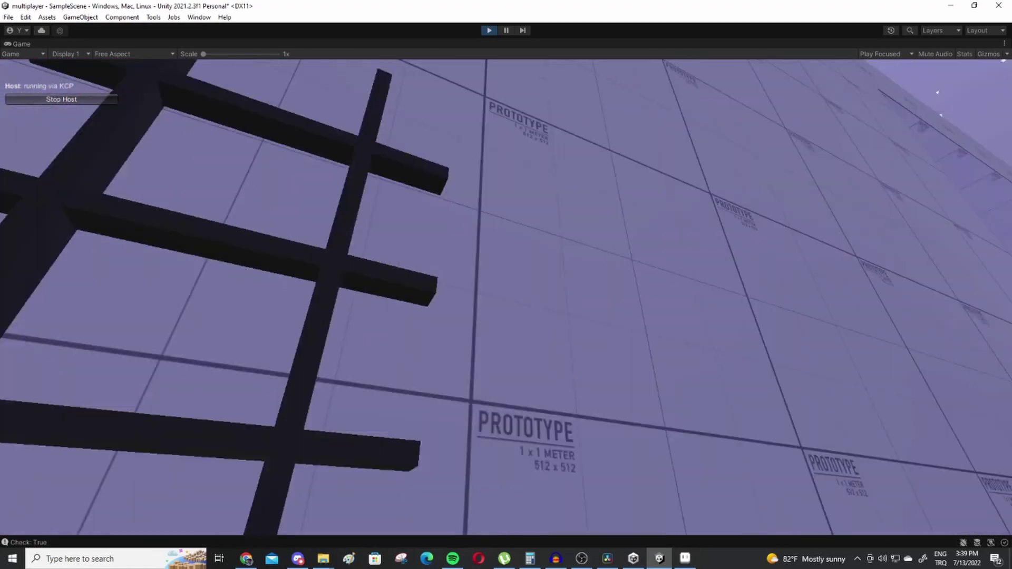
key("w")
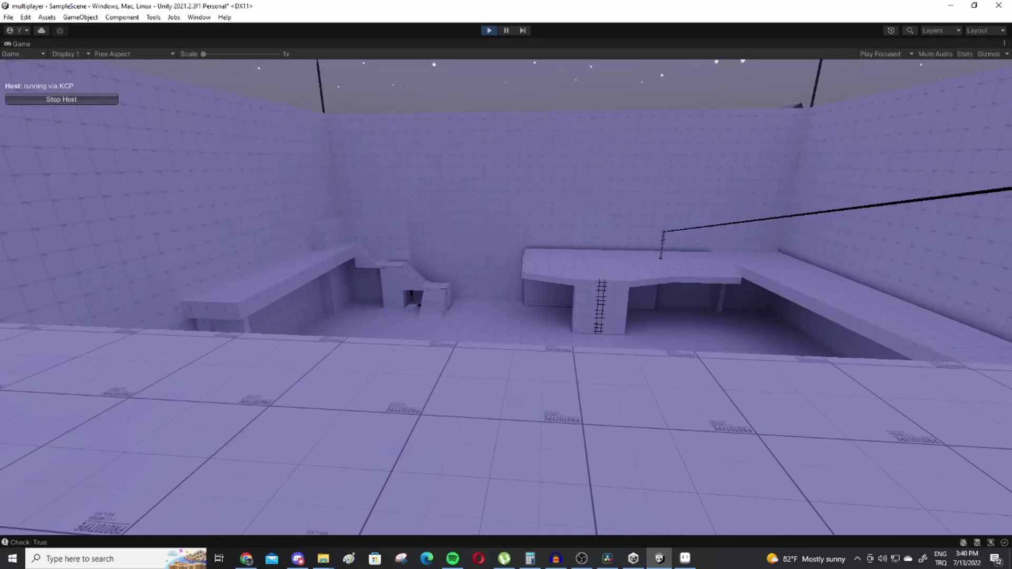
key("w")
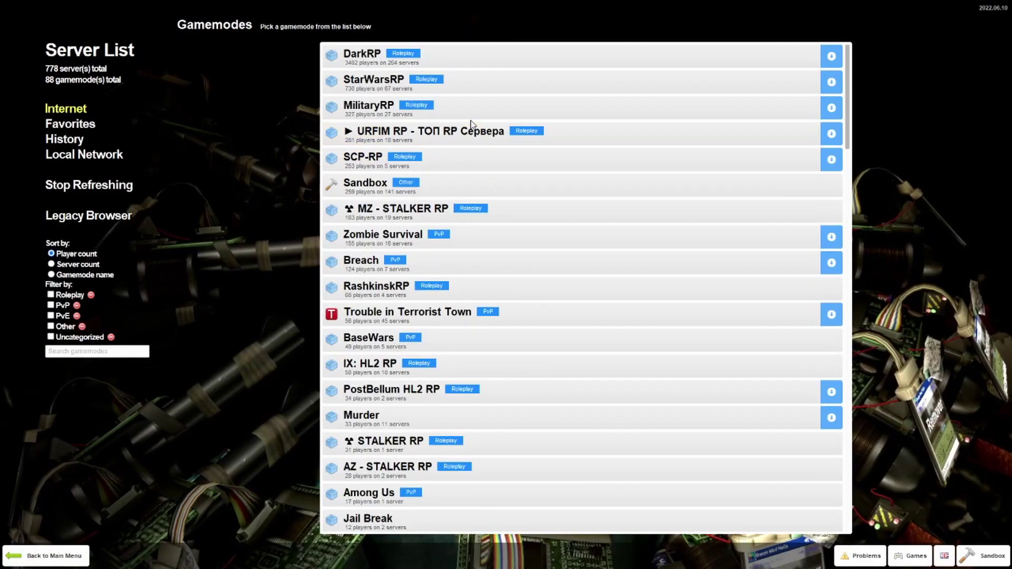
- Look through the gamemodes in the game's Internet server list, down to the entries around Star Wars Battlefront II
scroll(518, 259, "down", 4)
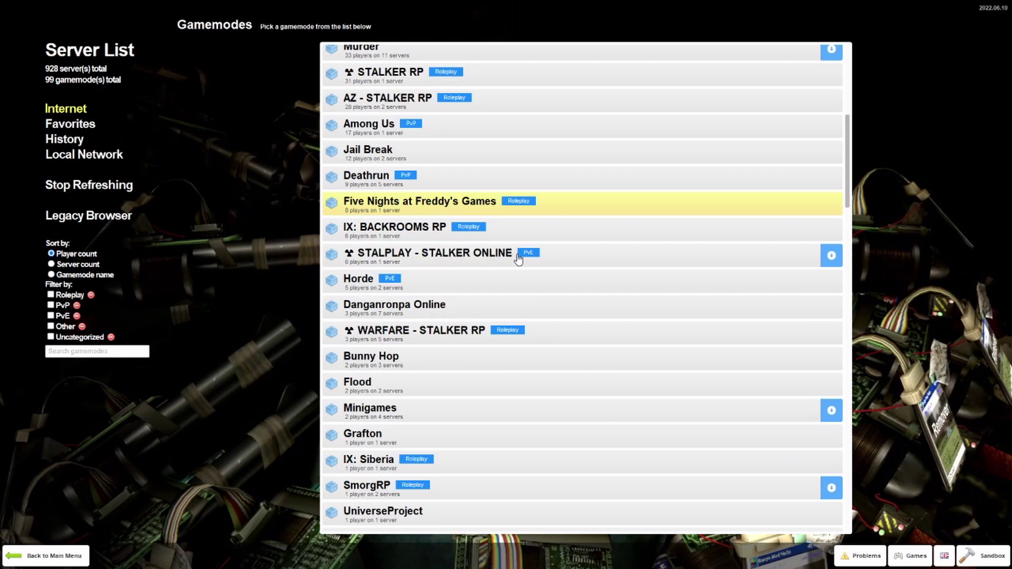
scroll(518, 260, "down", 8)
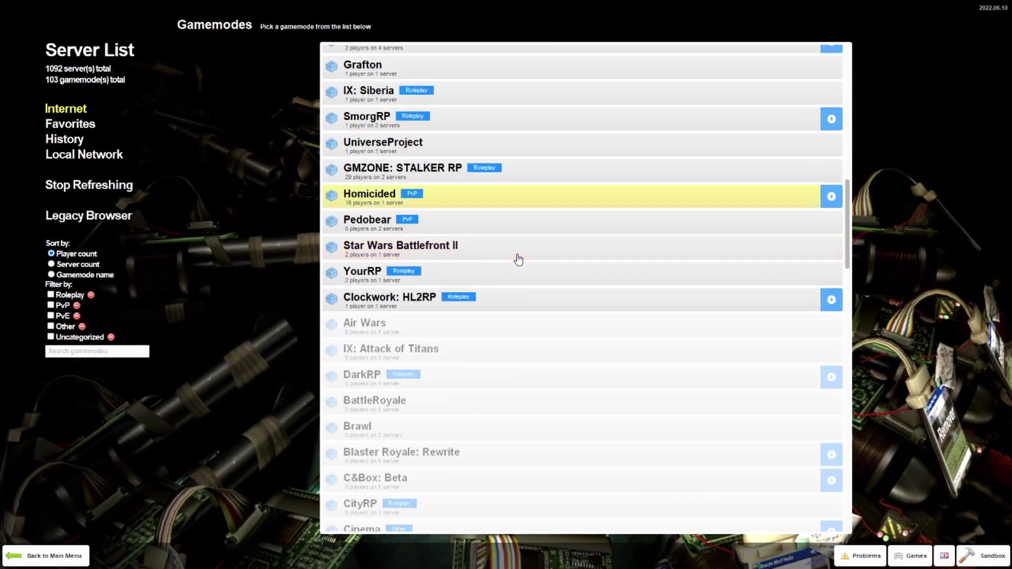
left_click(518, 260)
left_click(275, 83)
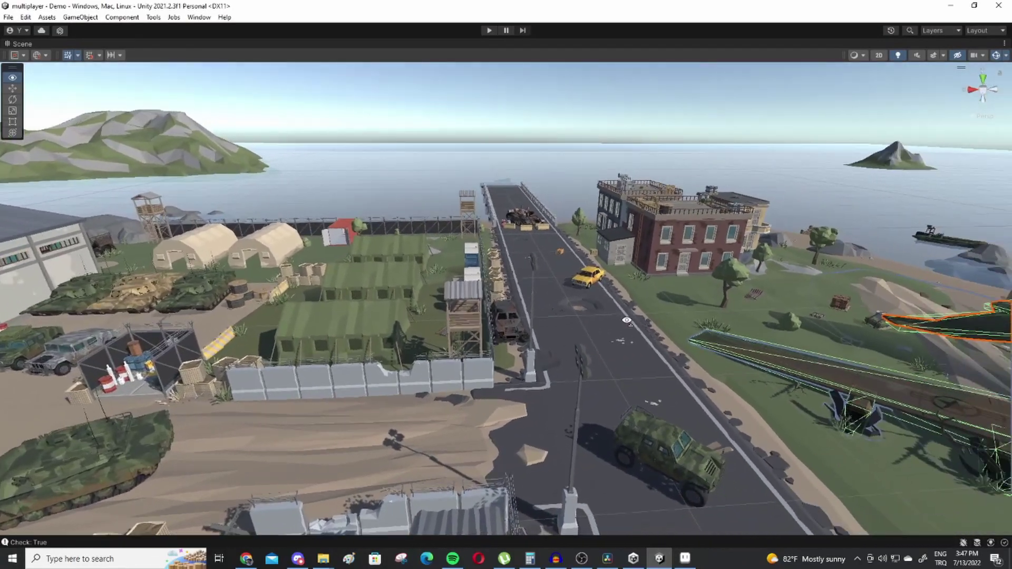
- Look around the Demo military base scene in Unity and inspect the arm and gunHandle models from the opposite side in Blender
right_click_drag(627, 320, 936, 325)
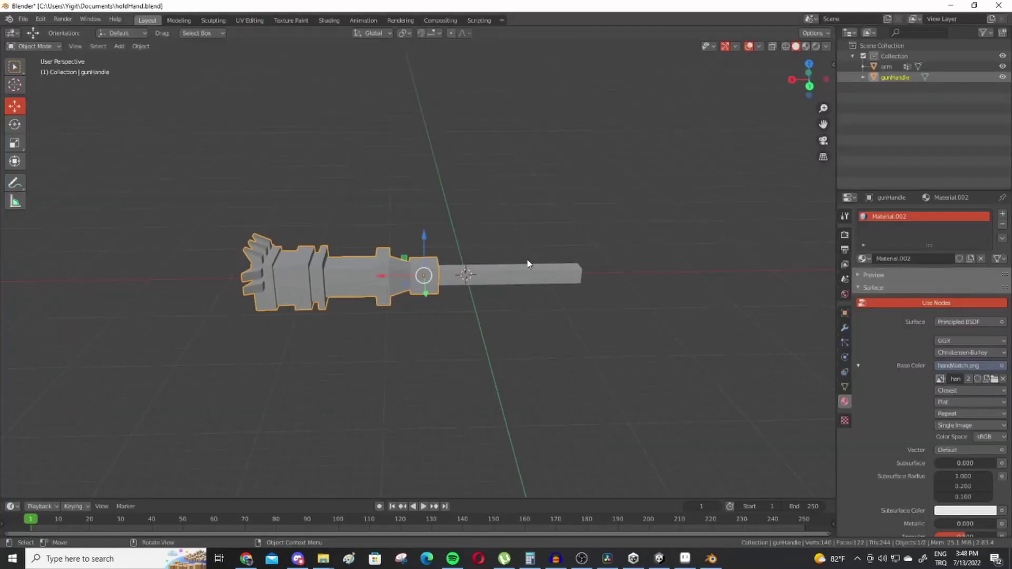
middle_click_drag(529, 264, 313, 250)
key("z")
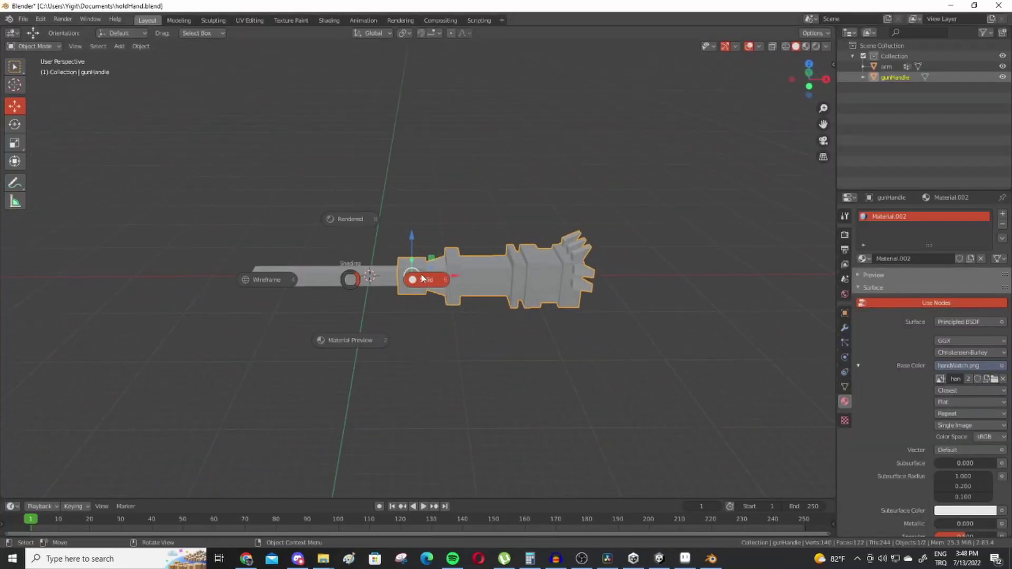
key("z")
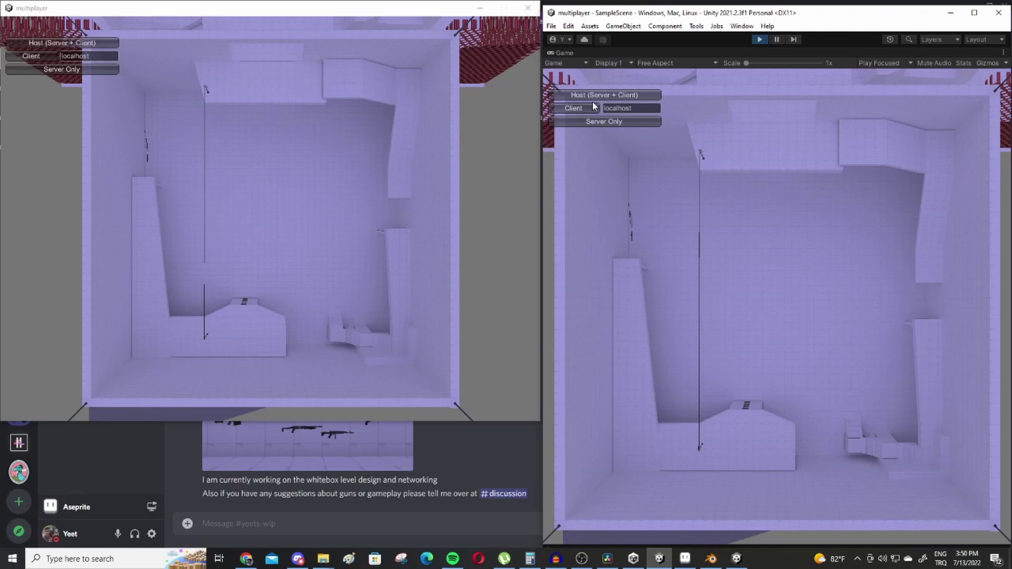
- Start the game as host (server + client) in Unity and connect the standalone multiplayer build to localhost as a client
left_click(600, 95)
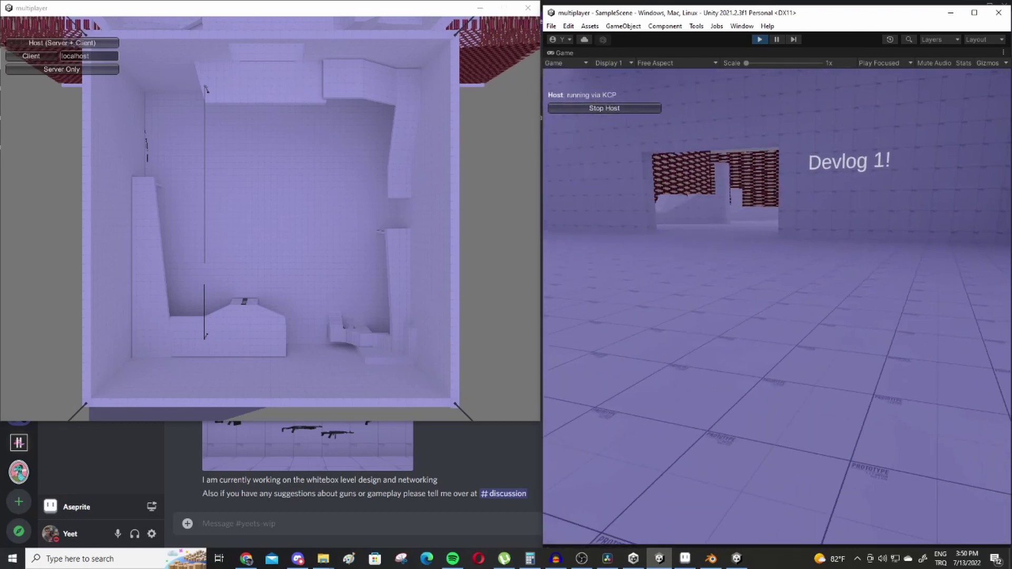
key("w")
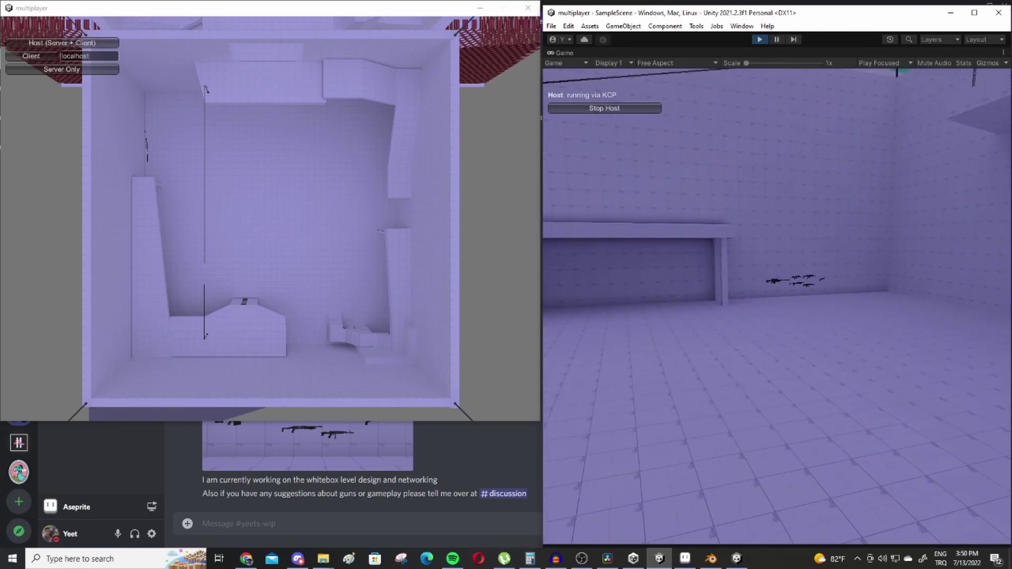
left_click(416, 264)
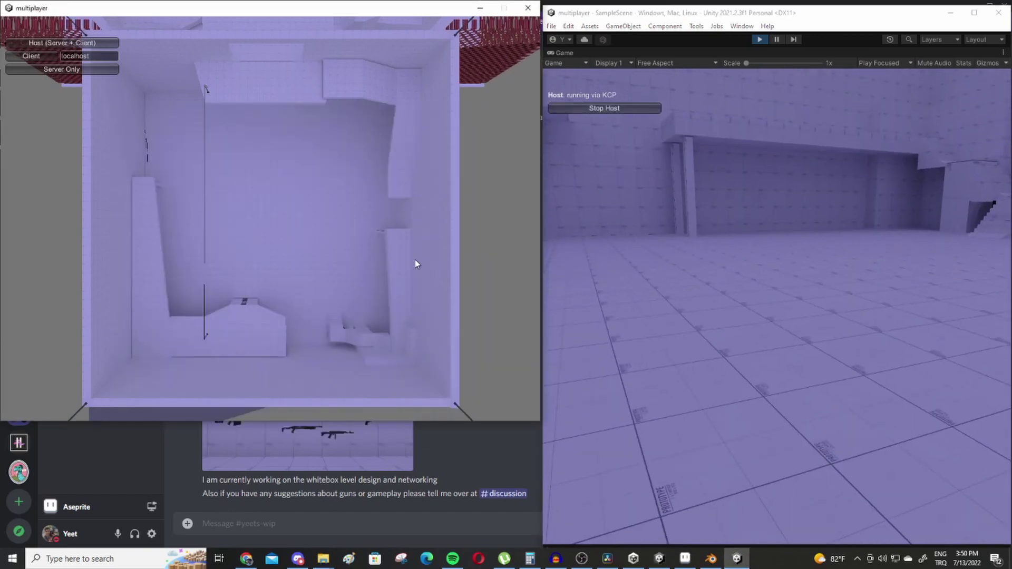
left_click(38, 57)
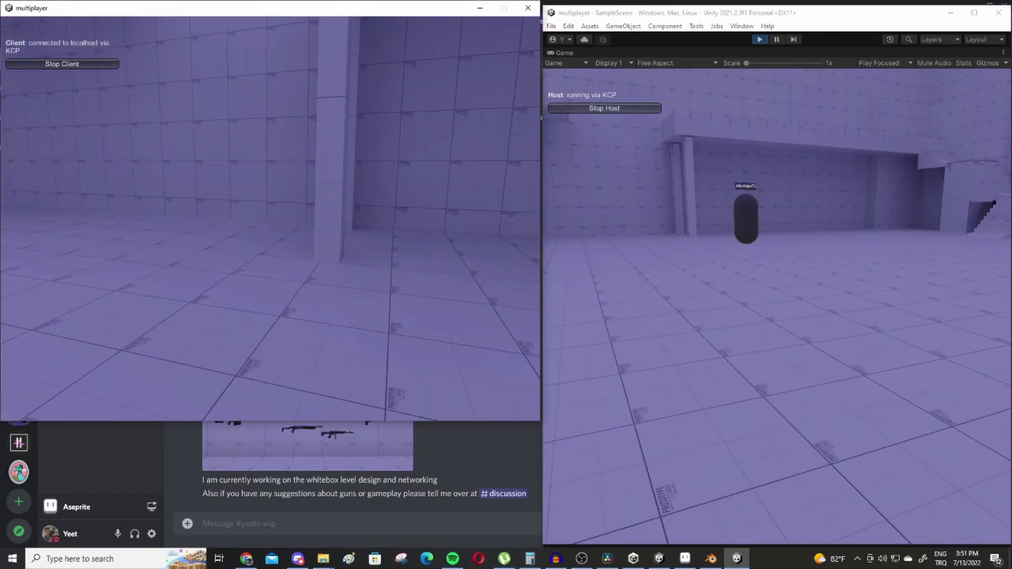
- Play-test the networked client, walking and jumping its player through the hall towards and around the host's capsule
key("w")
key("space")
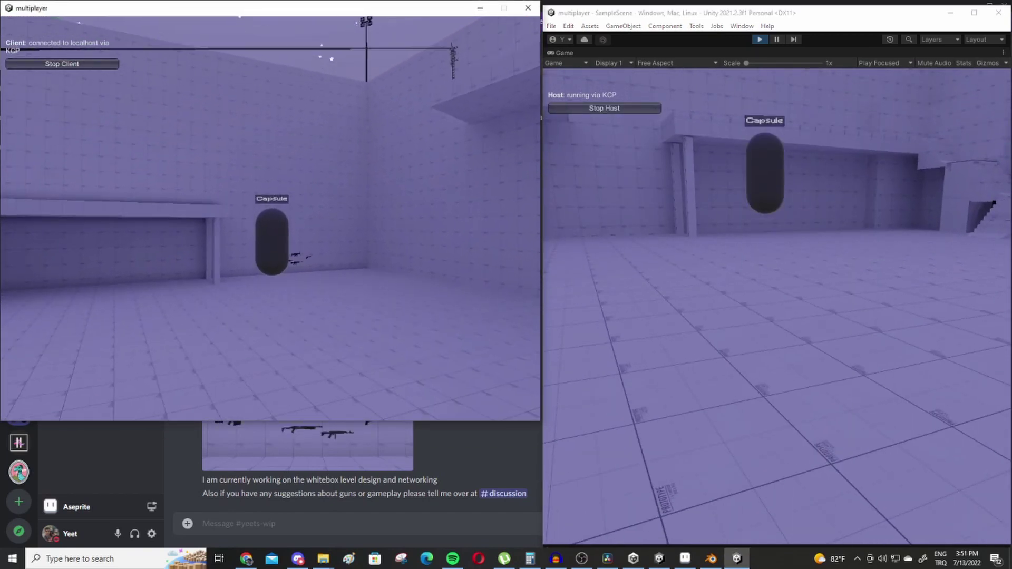
key("w")
key("d")
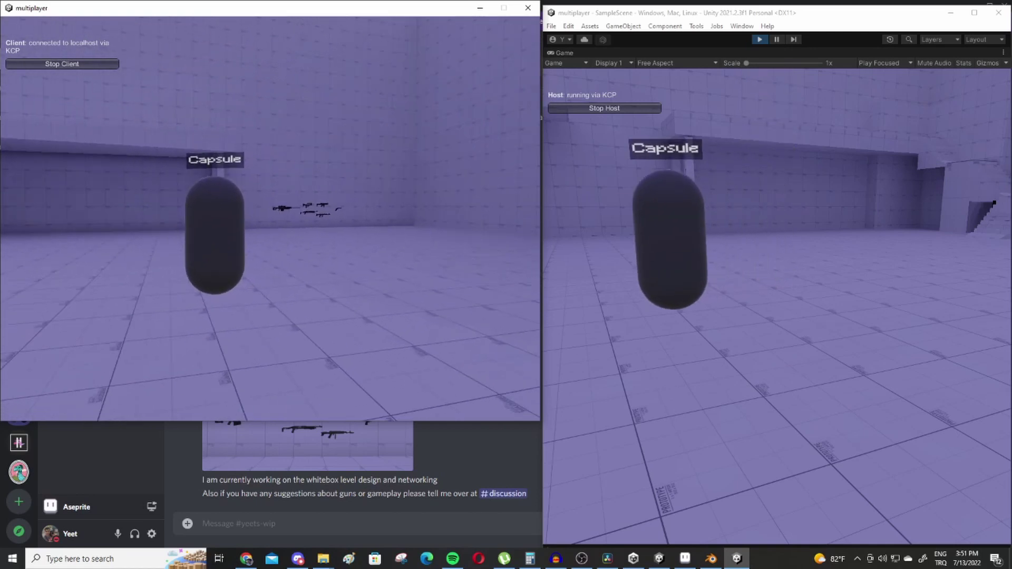
key("d")
key("w")
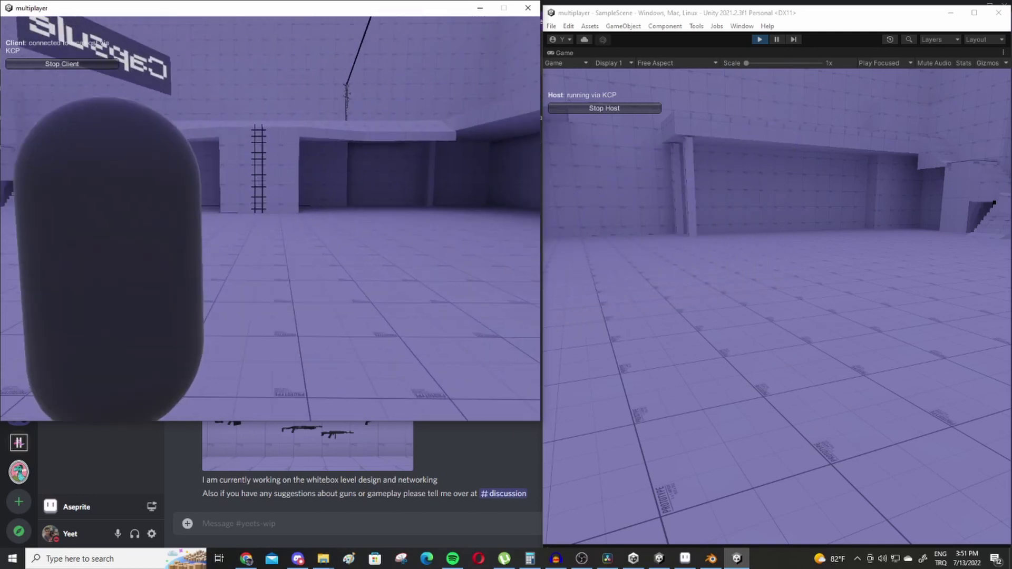
key("w")
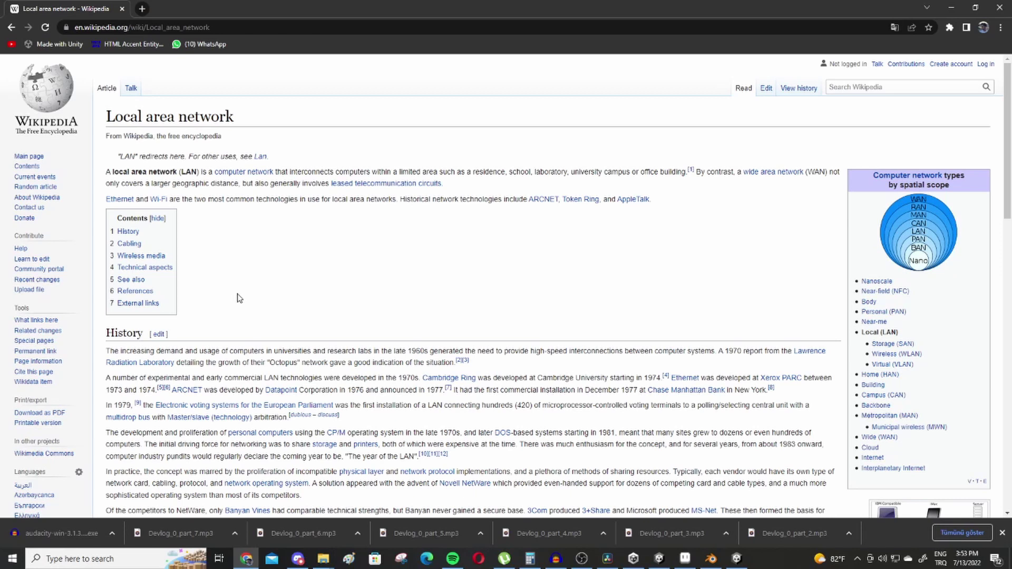
- Skim the Wikipedia article on local area networks in the browser
scroll(238, 298, "down", 1)
scroll(238, 298, "down", 3)
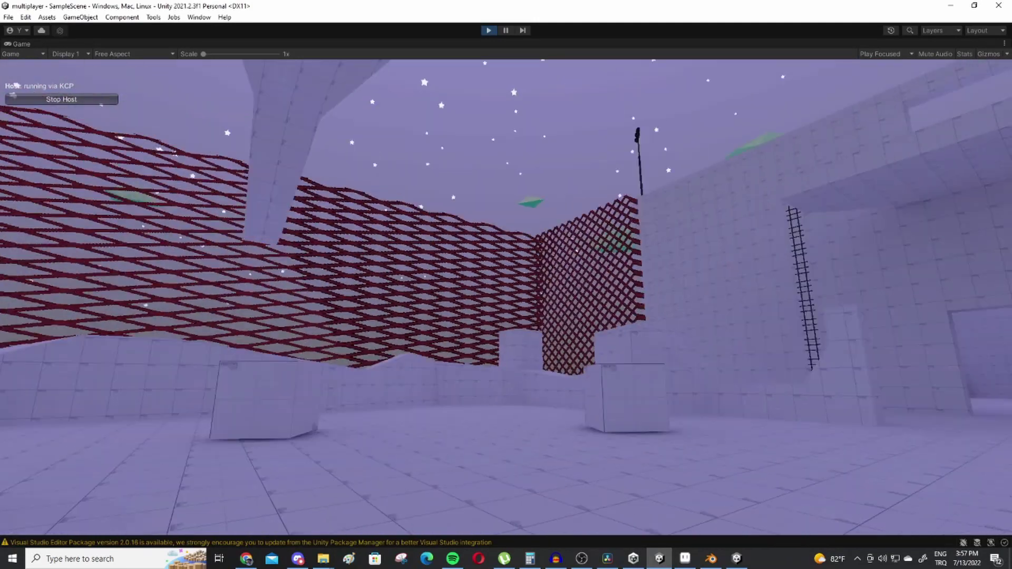
- Play-test as host in Unity, walking from the fenced outdoor area through the doorway into the hall and up to the other player's capsule
key("w")
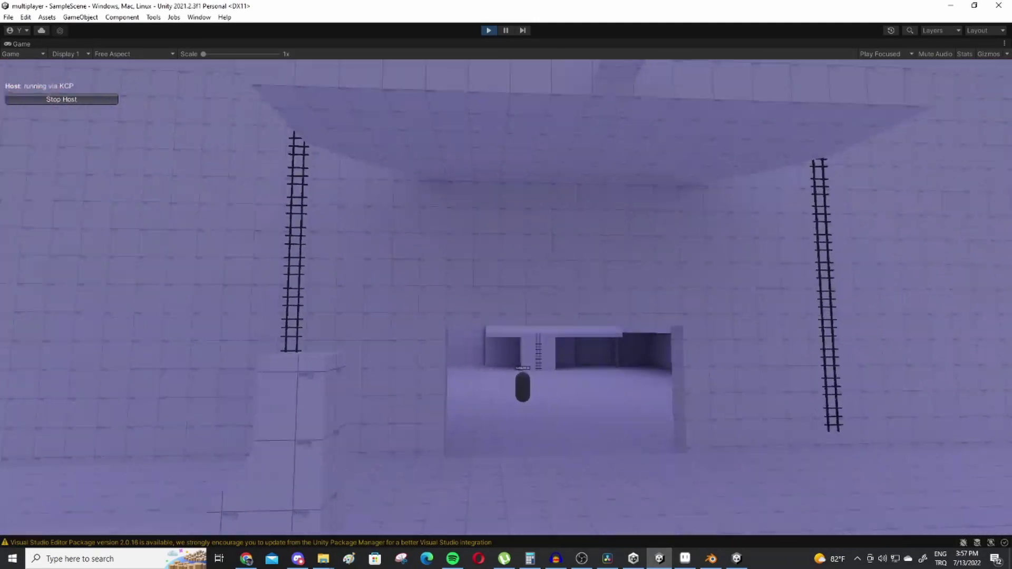
key("w")
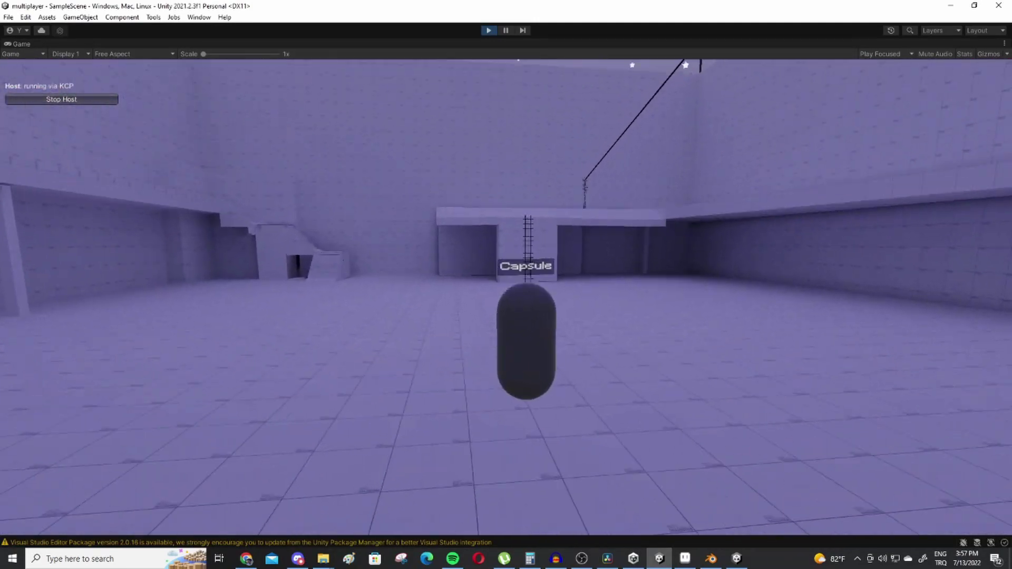
key("w")
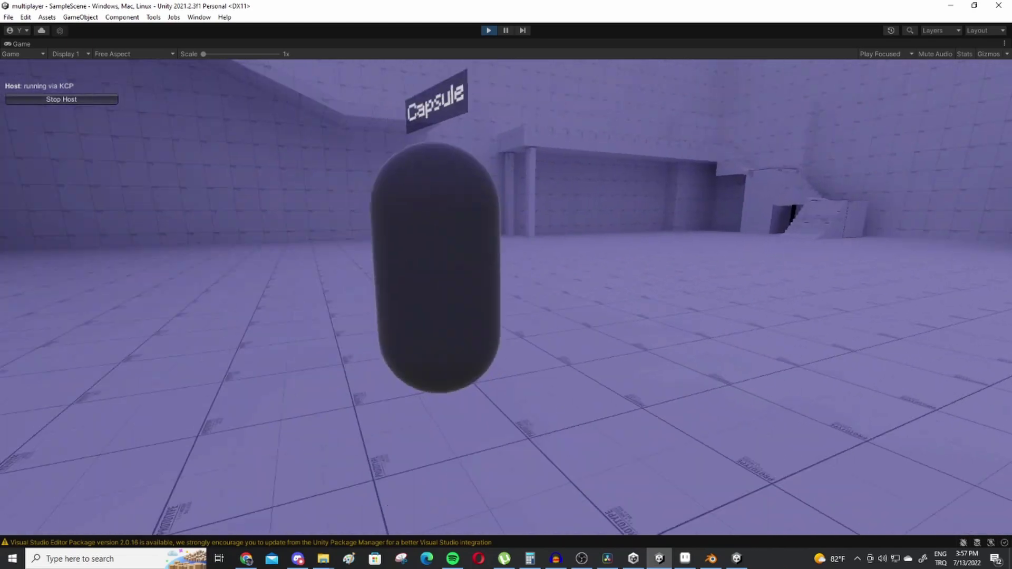
key("w")
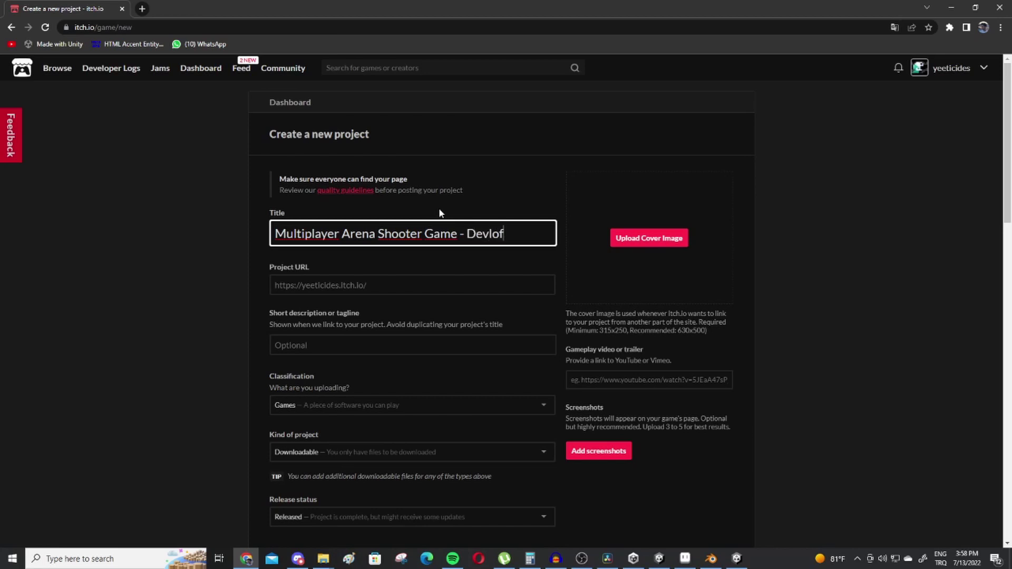
- Title the new itch.io project "Multiplayer Arena Shooter Game - Devlog 1 ENDED" and start its short description with "Th"
type("ENDED")
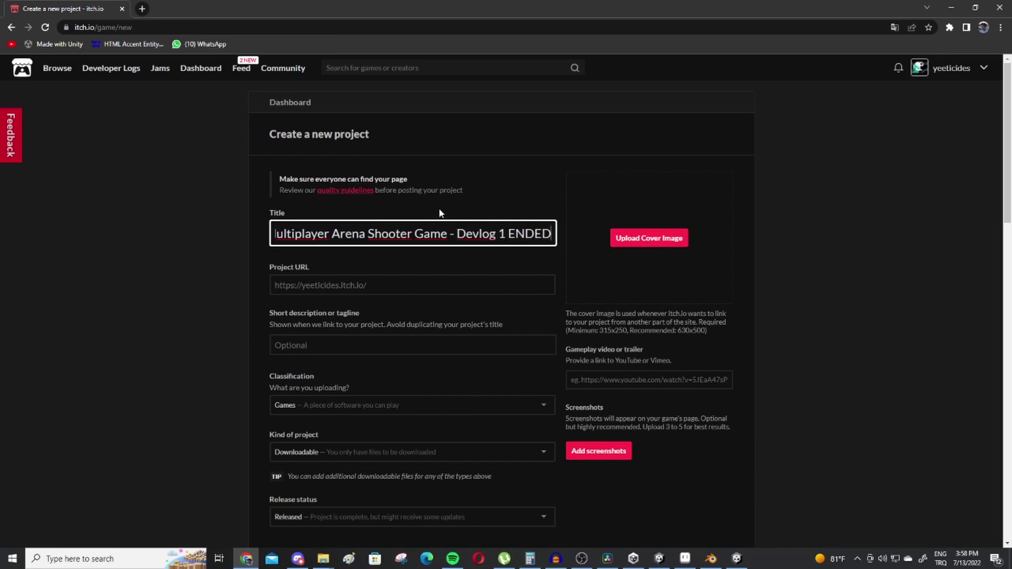
left_click(416, 343)
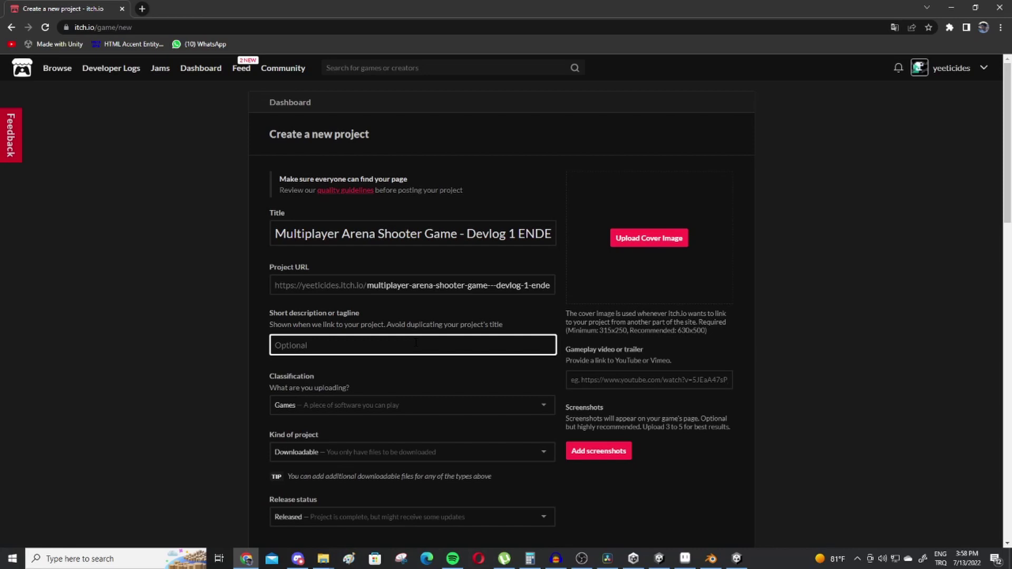
type("Th")
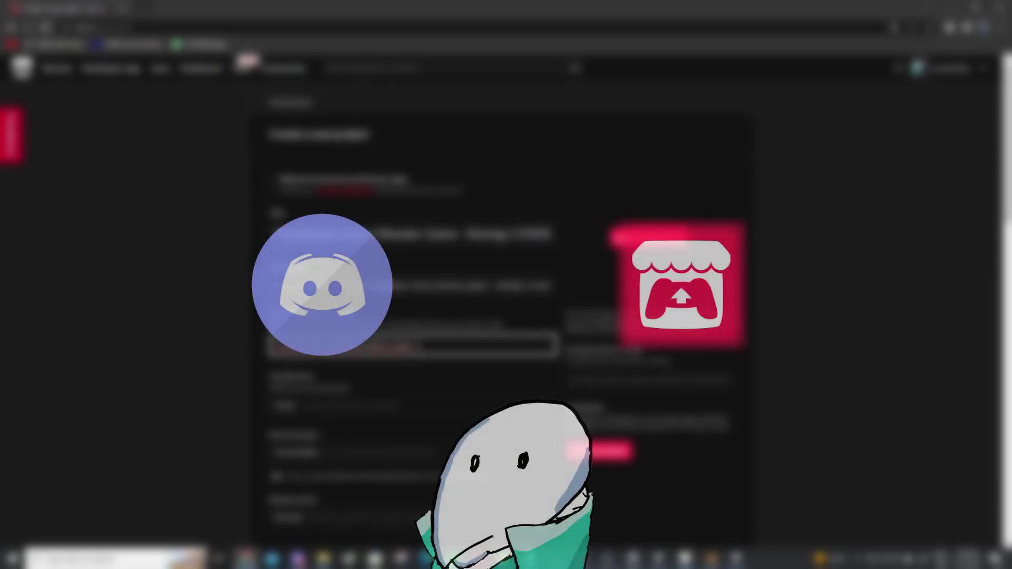
- Review the rest of the new project form, from the pricing and suggested donation through the uploads to the details section
scroll(496, 375, "down", 1)
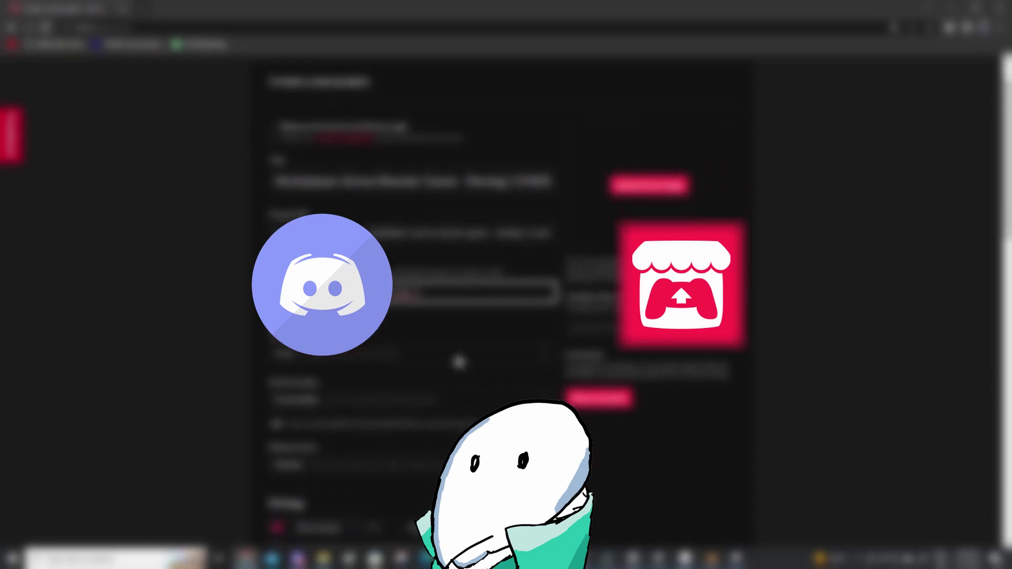
scroll(461, 361, "down", 3)
scroll(444, 405, "down", 1)
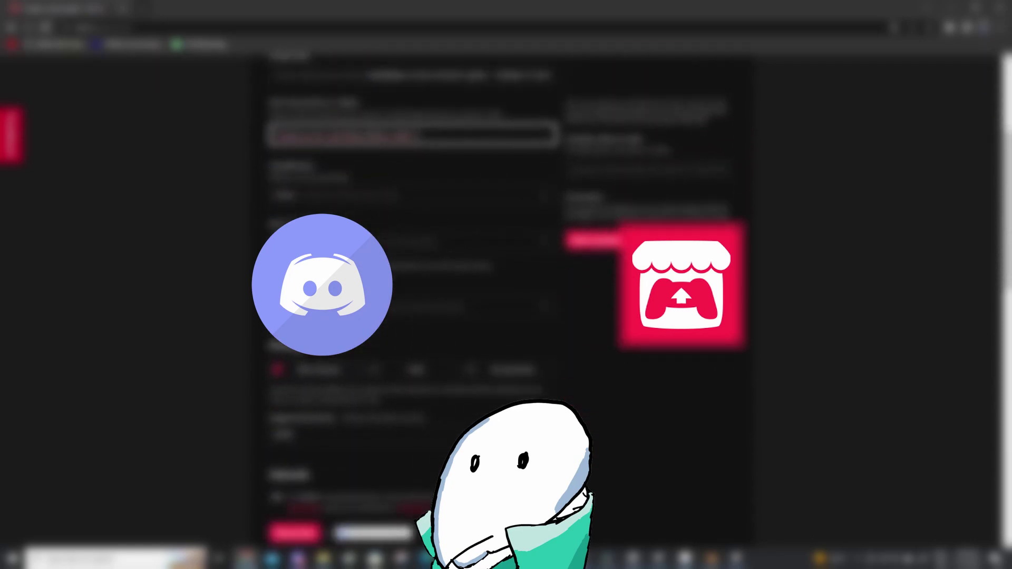
left_click(414, 435)
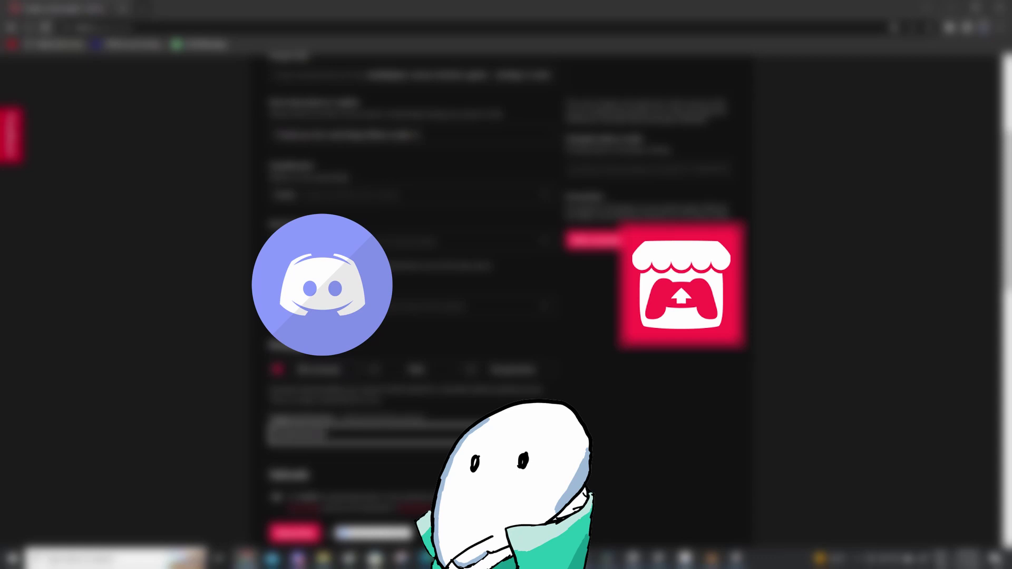
scroll(406, 316, "down", 6)
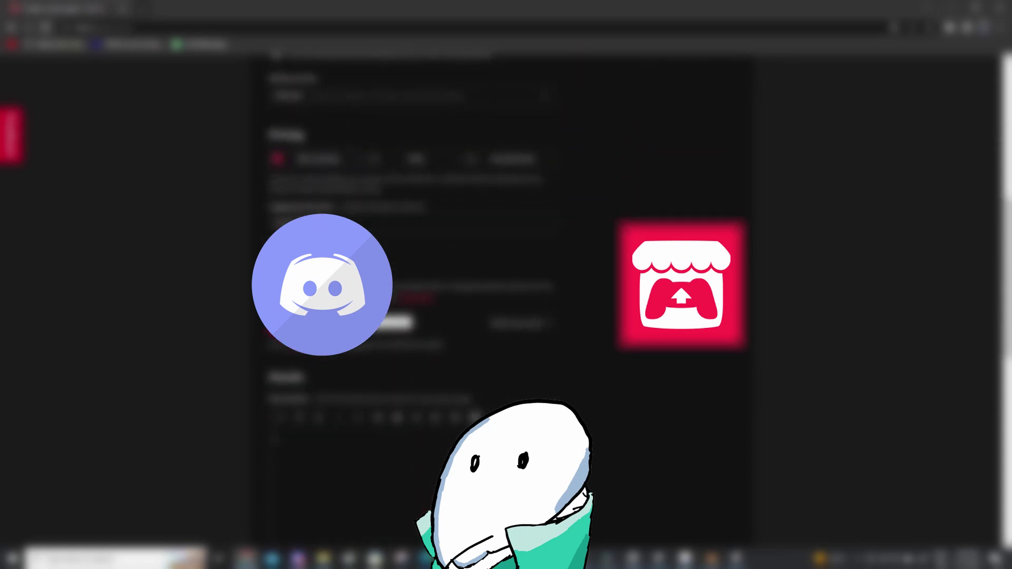
scroll(429, 378, "down", 2)
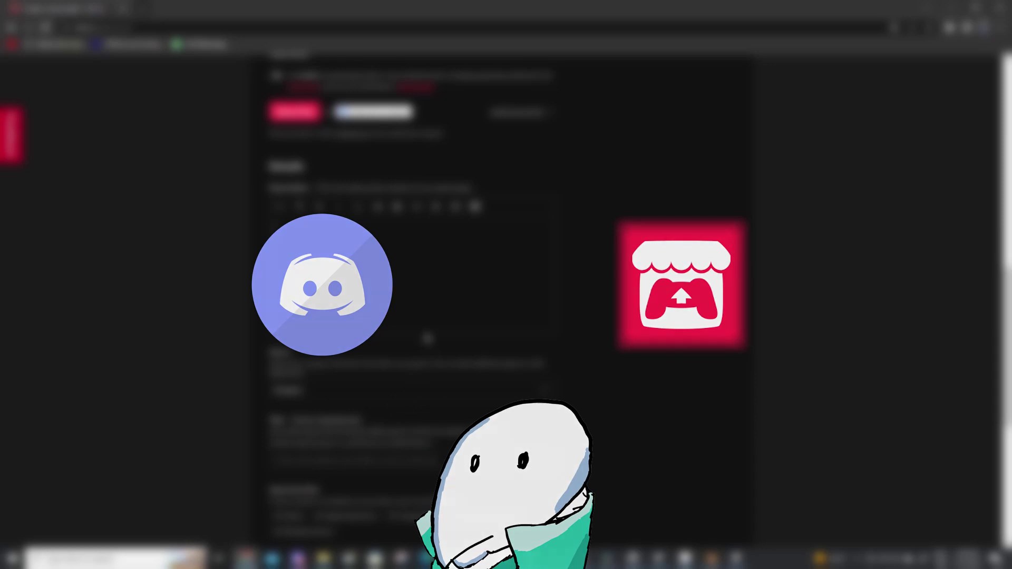